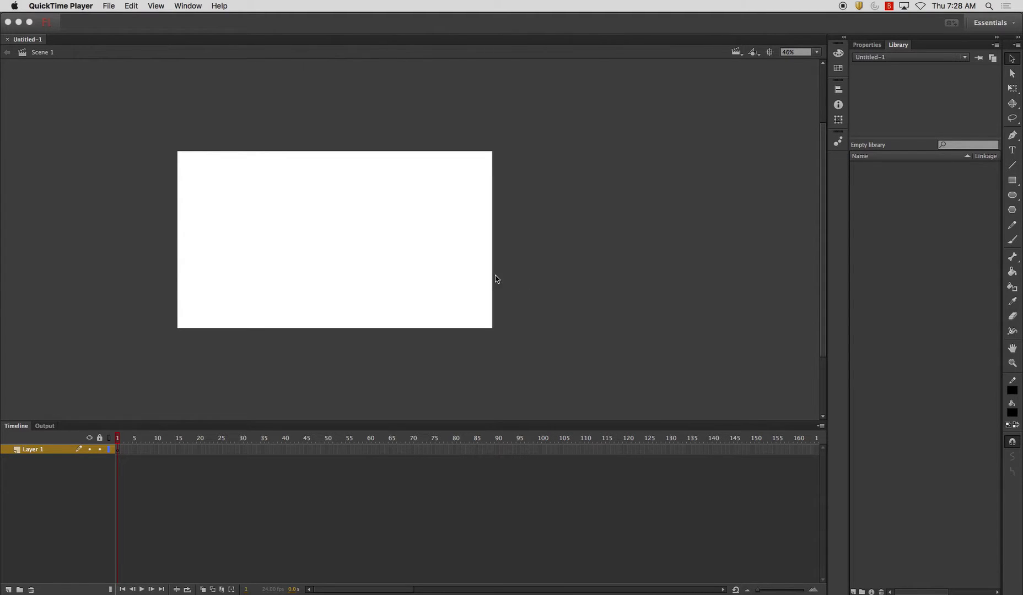
Zoom the stage to 46% and draw a blue-yellow linear-gradient rectangle covering the whole stage.
click(816, 55)
click(816, 55)
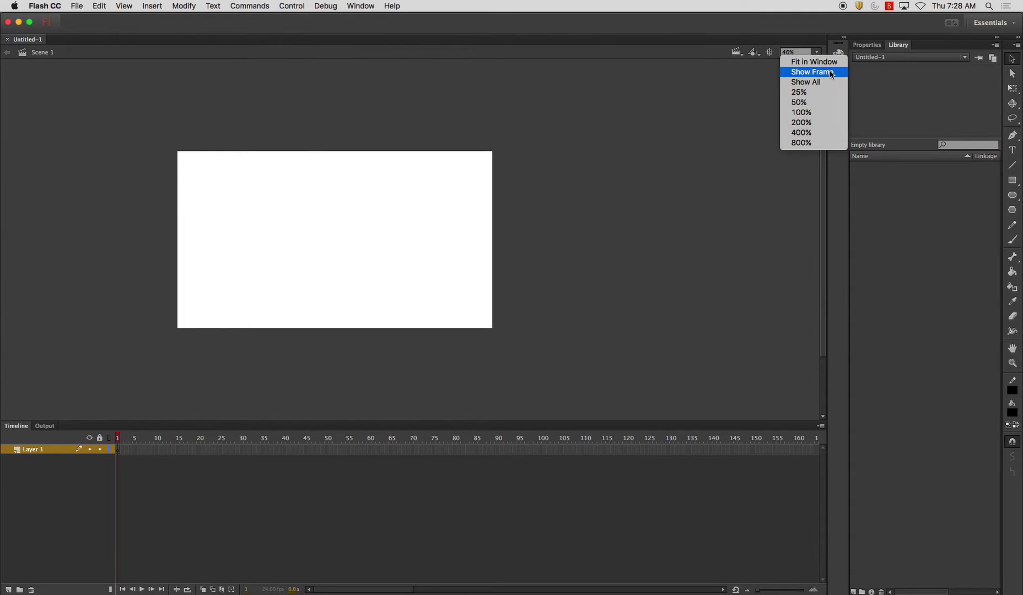
click(825, 65)
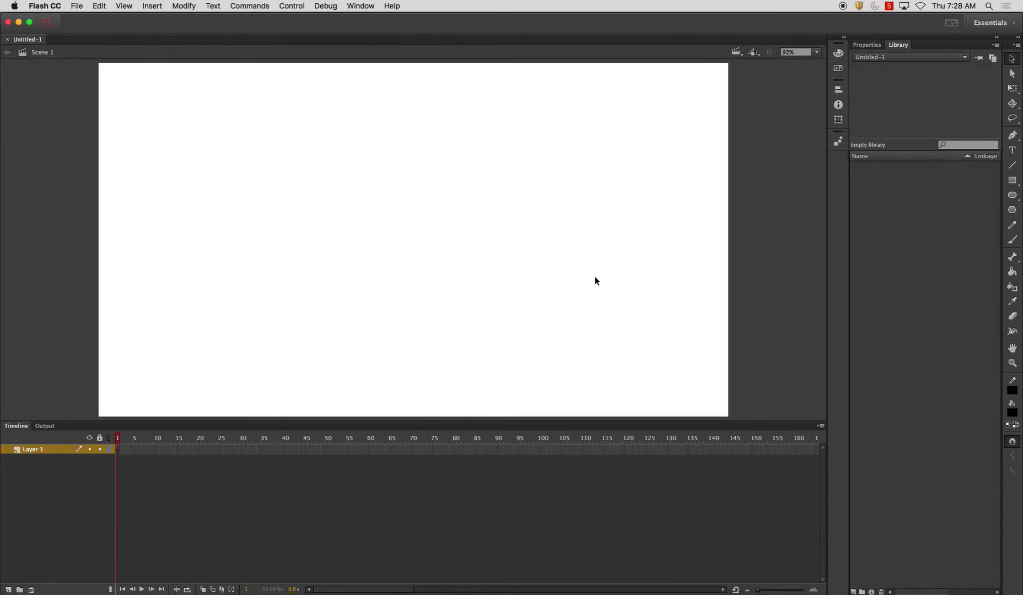
key(super+minus)
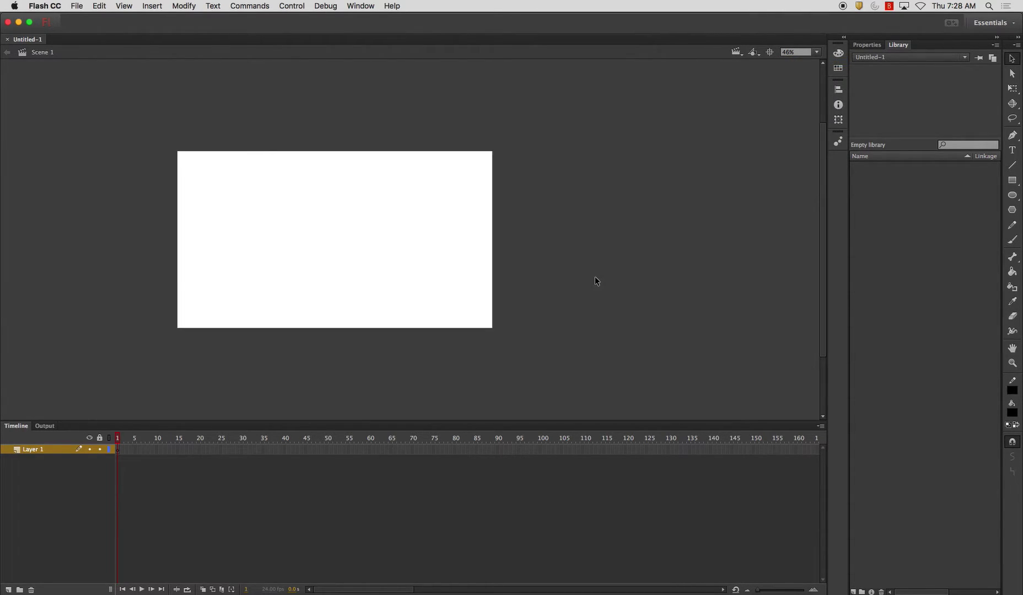
click(1011, 181)
click(1012, 412)
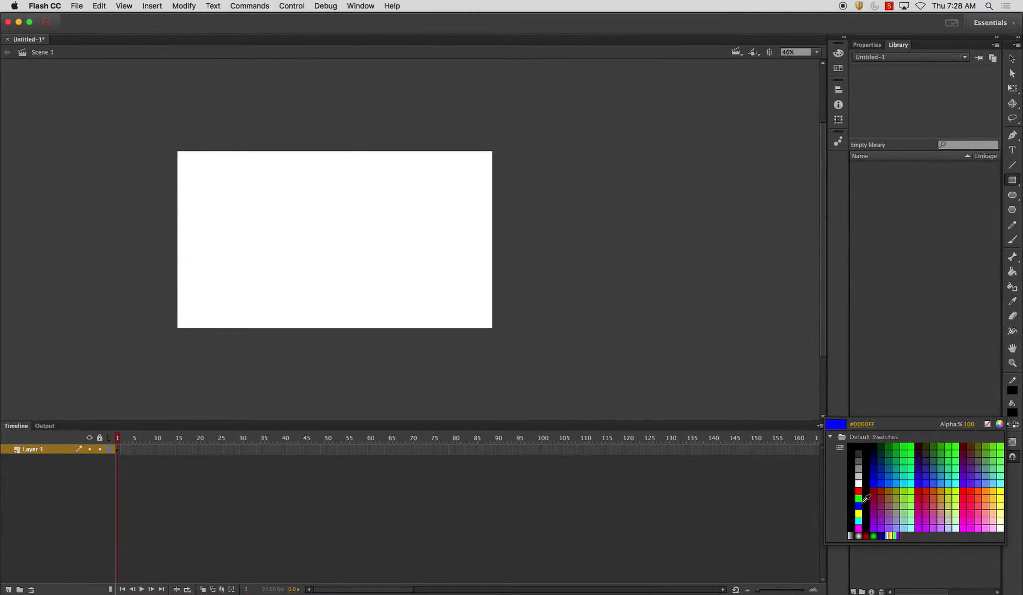
click(891, 533)
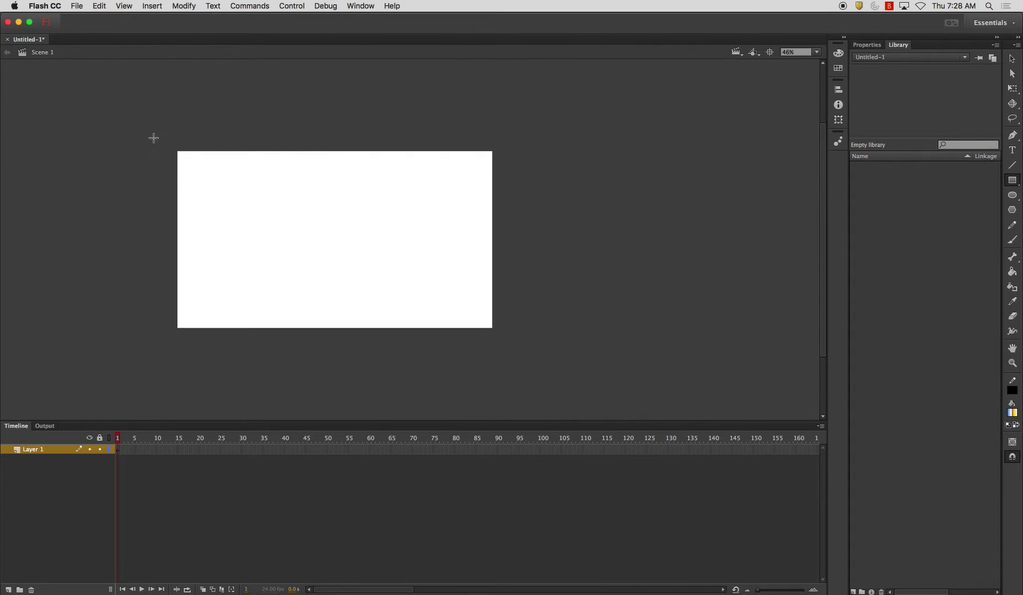
mouse_move(153, 137)
mouse_down()
mouse_move(480, 266)
mouse_move(513, 339)
mouse_up()
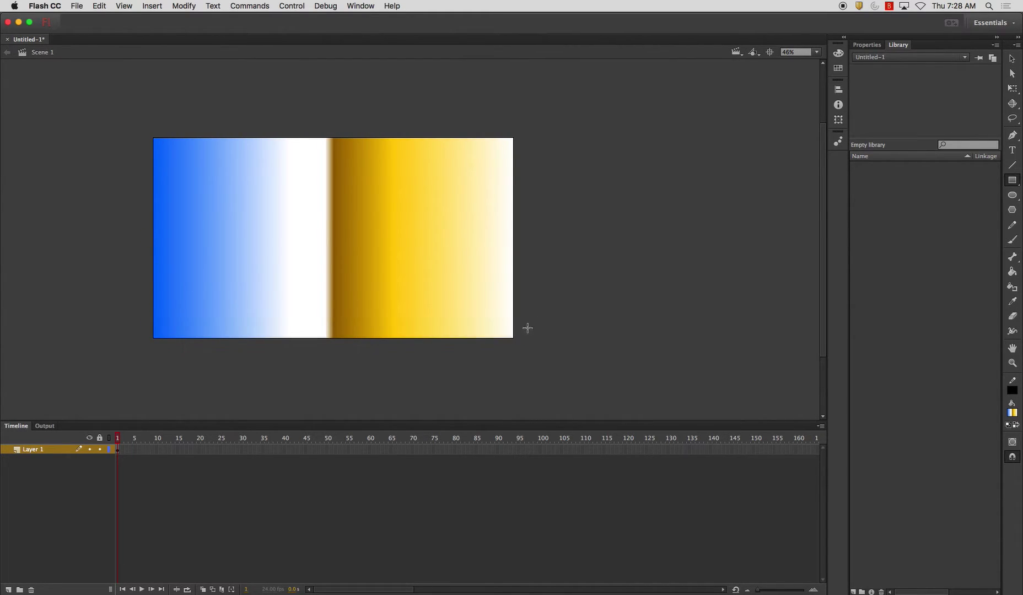
Select the rectangle's gradient fill with the Gradient Transform tool, zoomed out to 23%.
click(1015, 89)
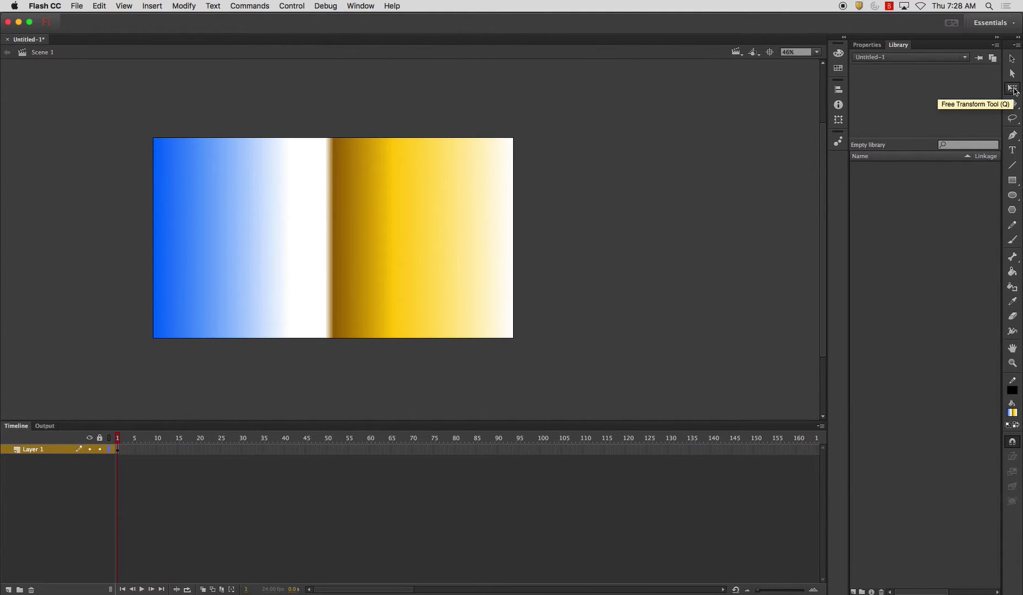
click(1016, 89)
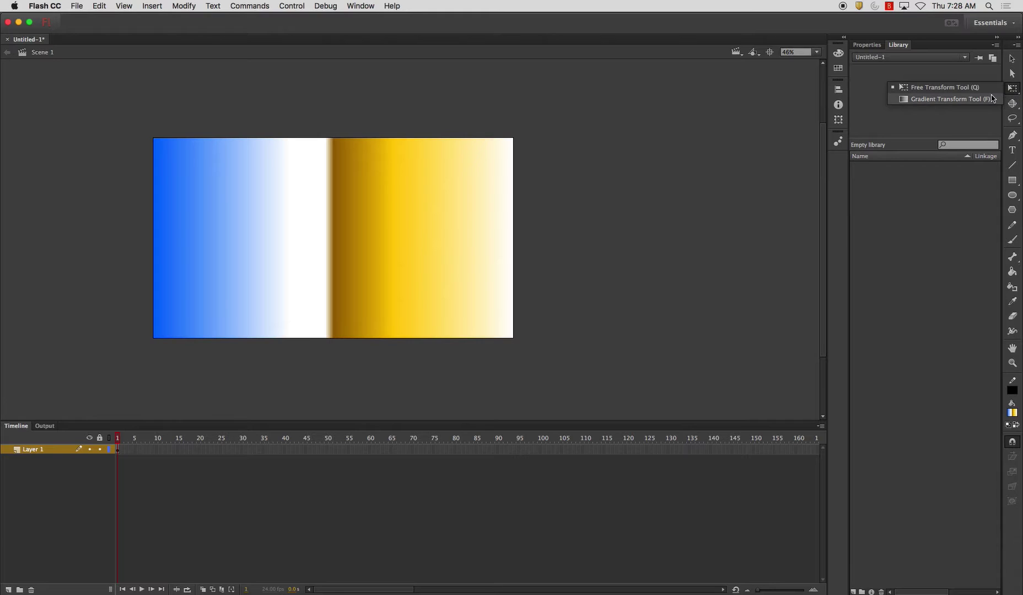
click(945, 101)
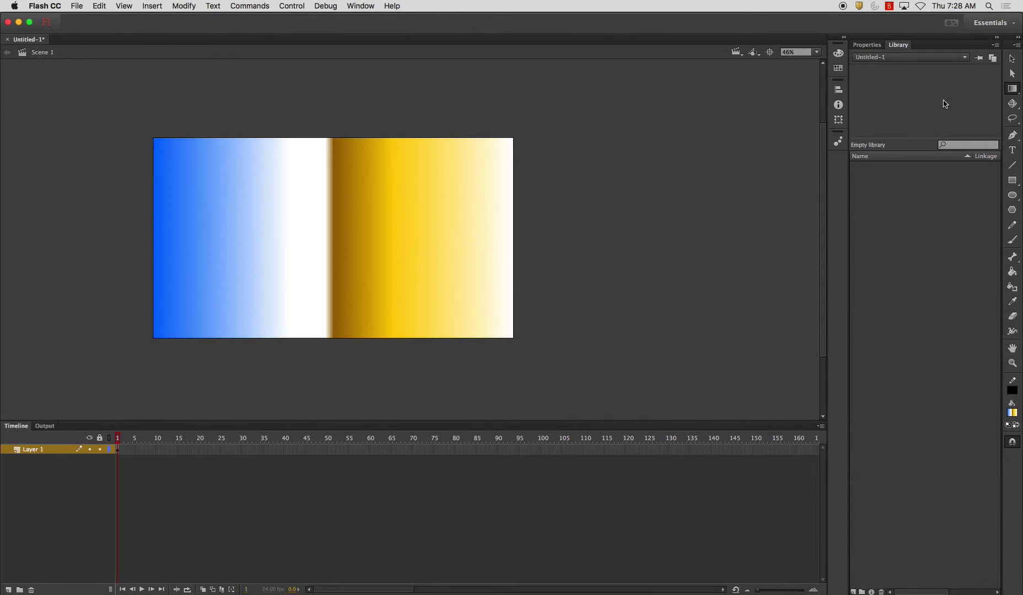
click(355, 206)
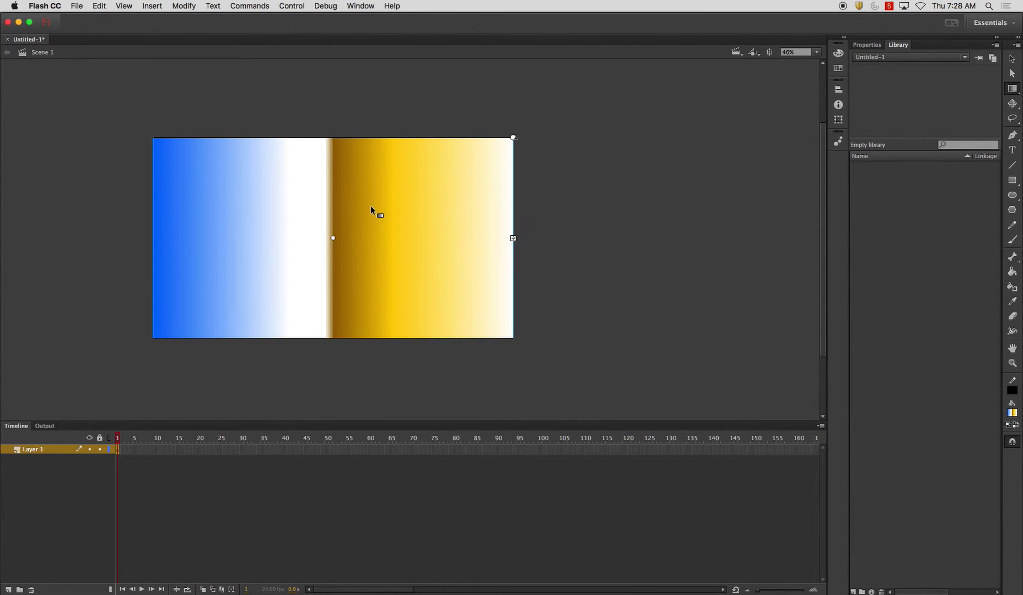
key(super+minus)
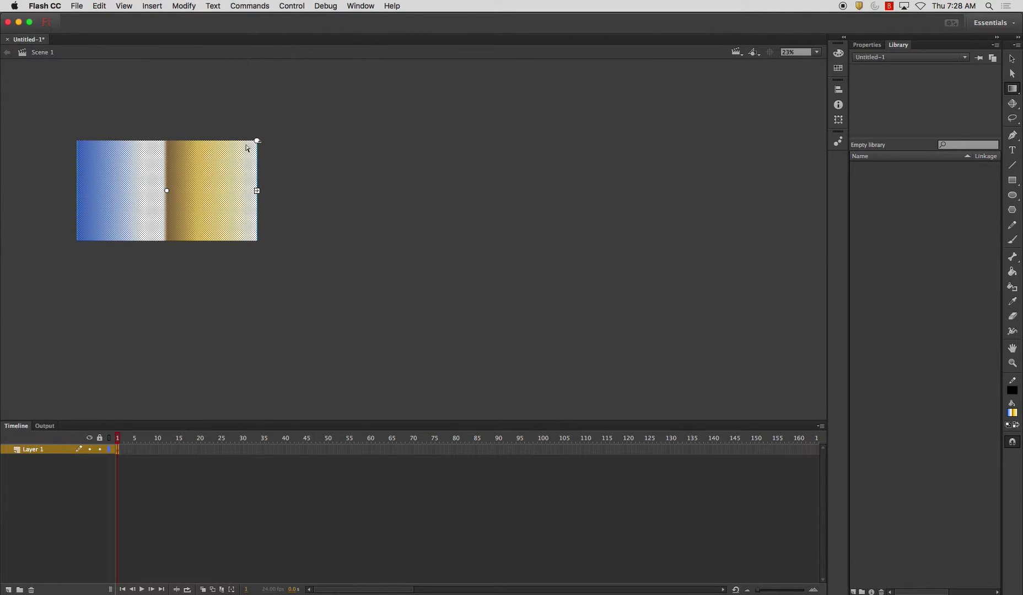
click(270, 159)
click(178, 201)
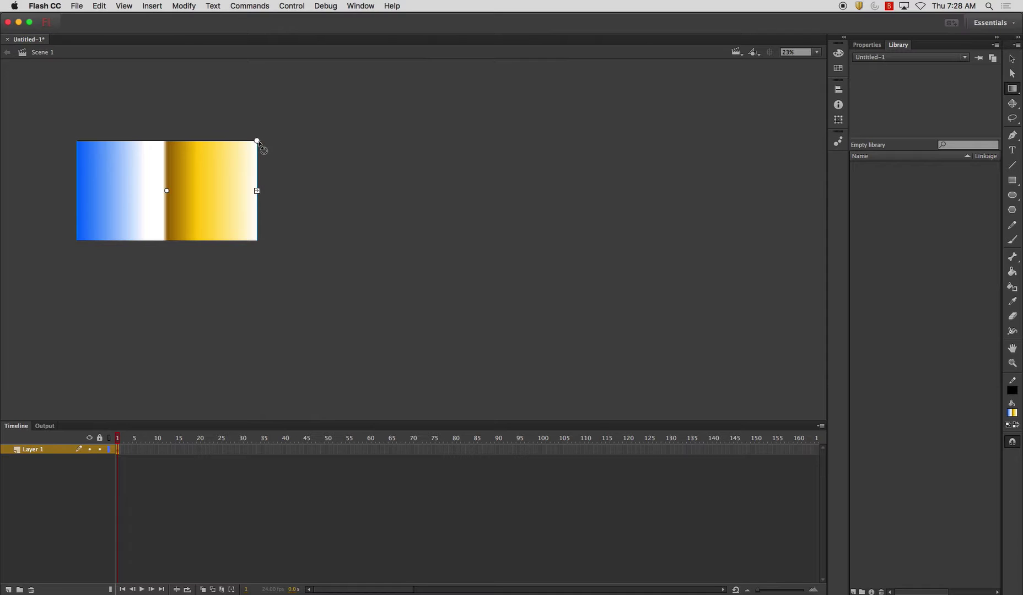
Stretch the gradient wider, rotate it to run vertically and shift its centre down-right.
drag(257, 191, 219, 191)
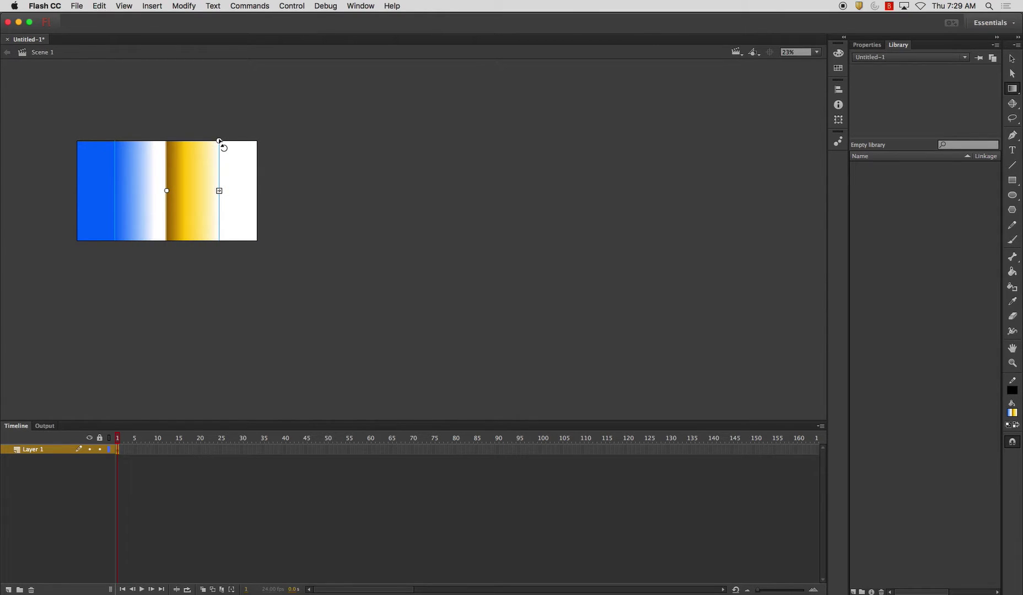
drag(219, 141, 130, 134)
drag(166, 191, 193, 194)
click(219, 162)
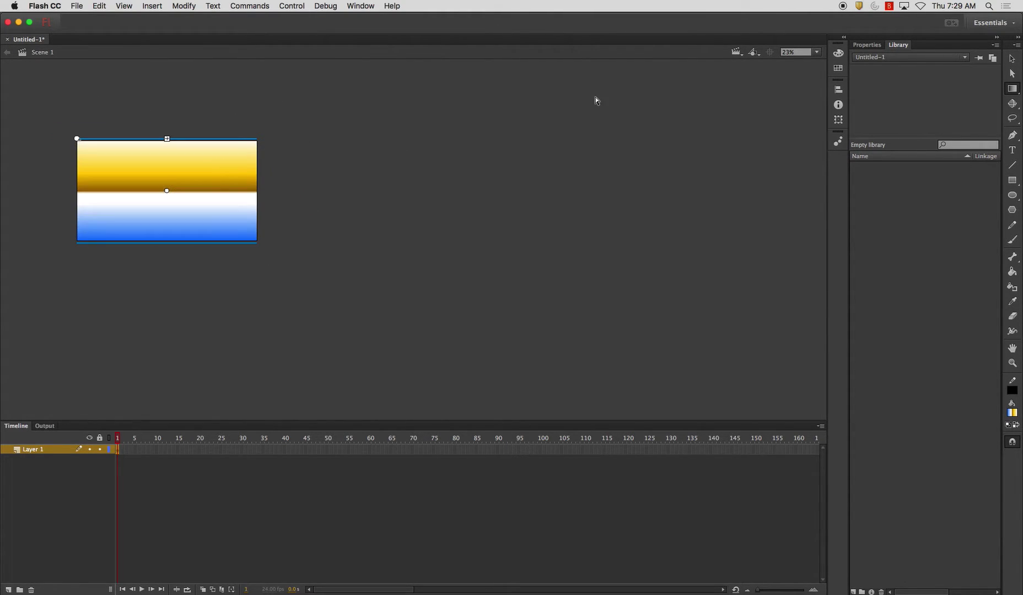
Remove the white stops from the gradient in the Color panel.
click(838, 52)
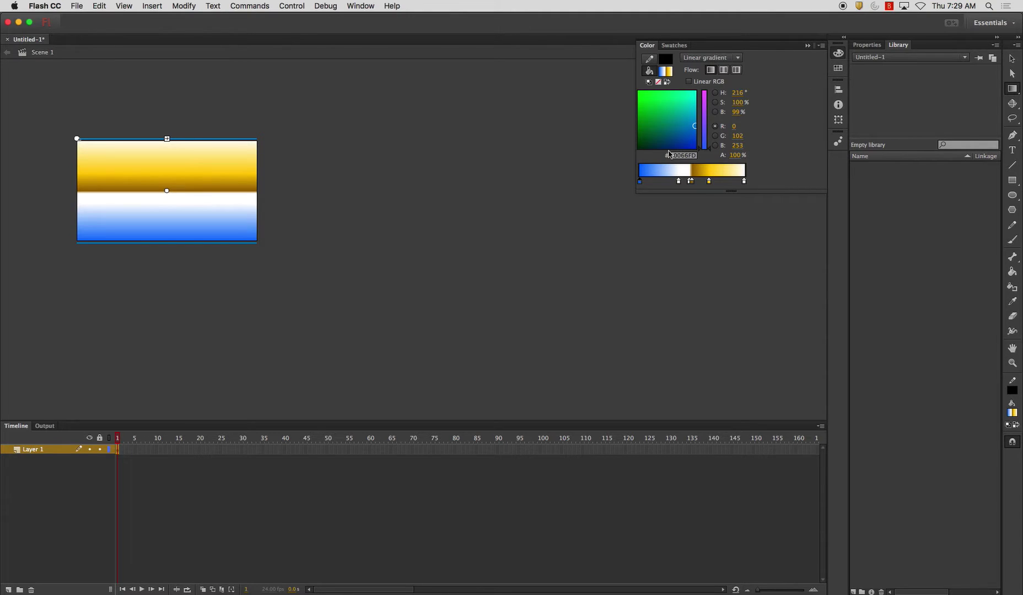
click(842, 53)
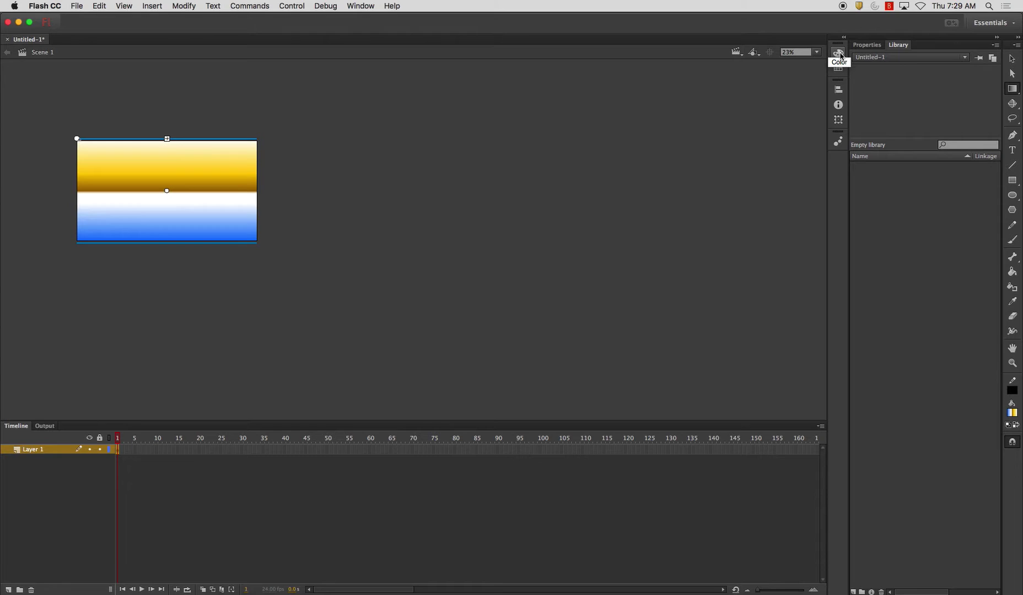
click(839, 53)
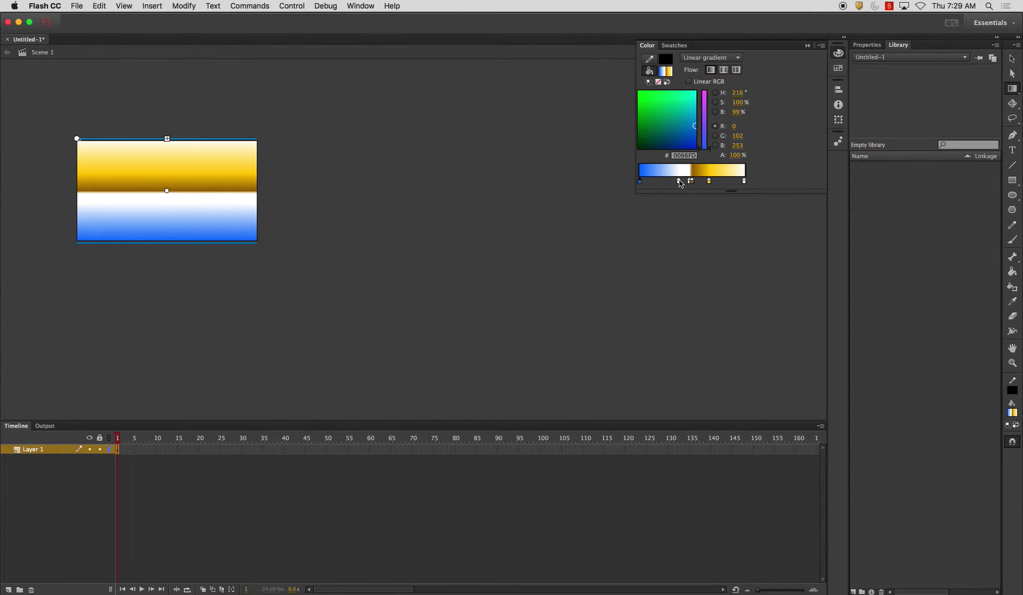
drag(680, 182, 680, 221)
click(690, 181)
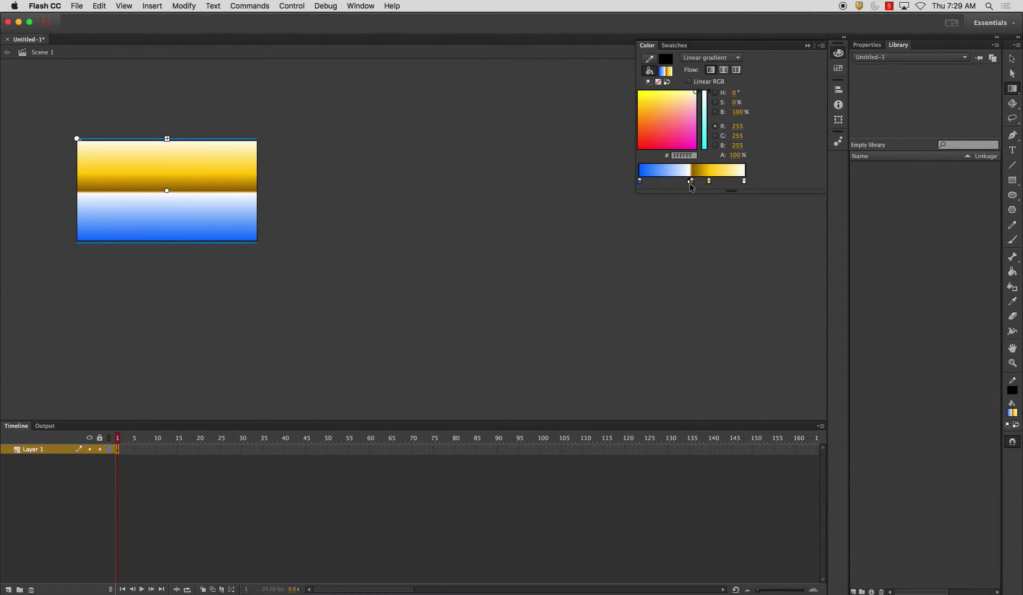
drag(690, 182, 682, 184)
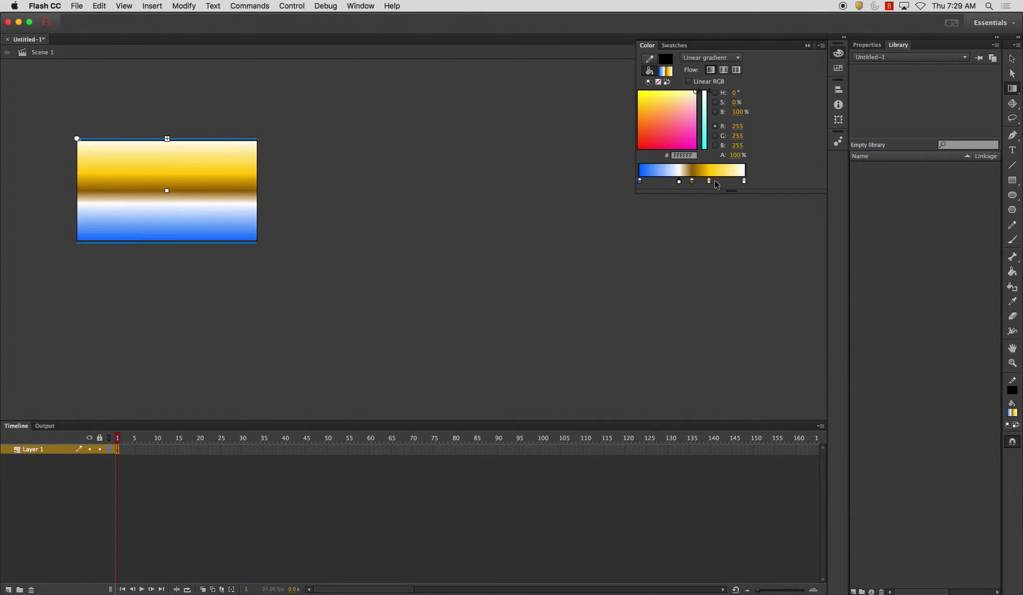
drag(679, 182, 680, 197)
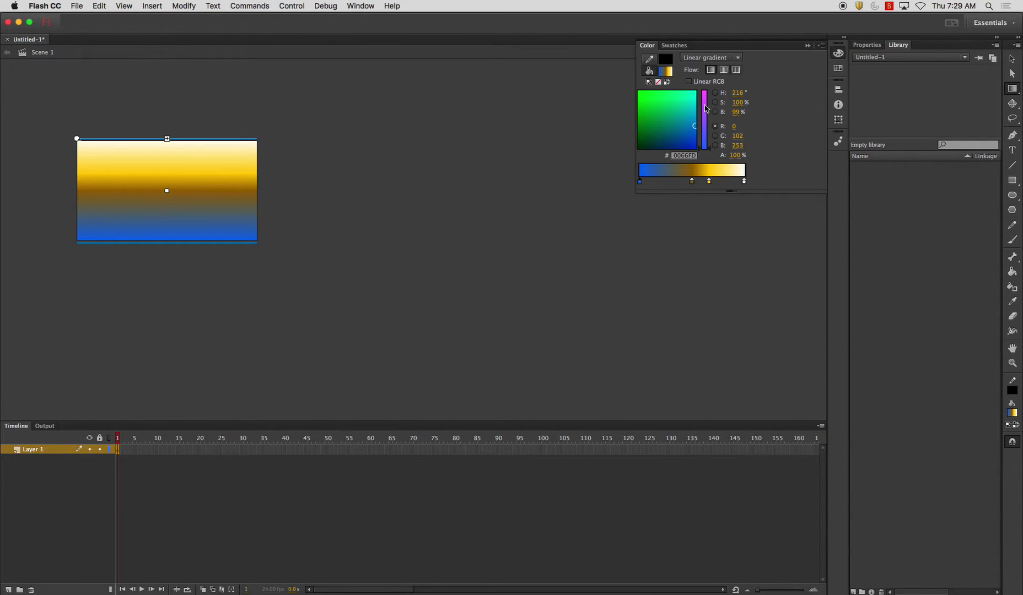
Reposition the yellow stop and make the bottom end stop a dark purple with a wider band.
click(708, 182)
drag(709, 182, 639, 182)
click(692, 182)
drag(661, 142, 695, 149)
click(696, 138)
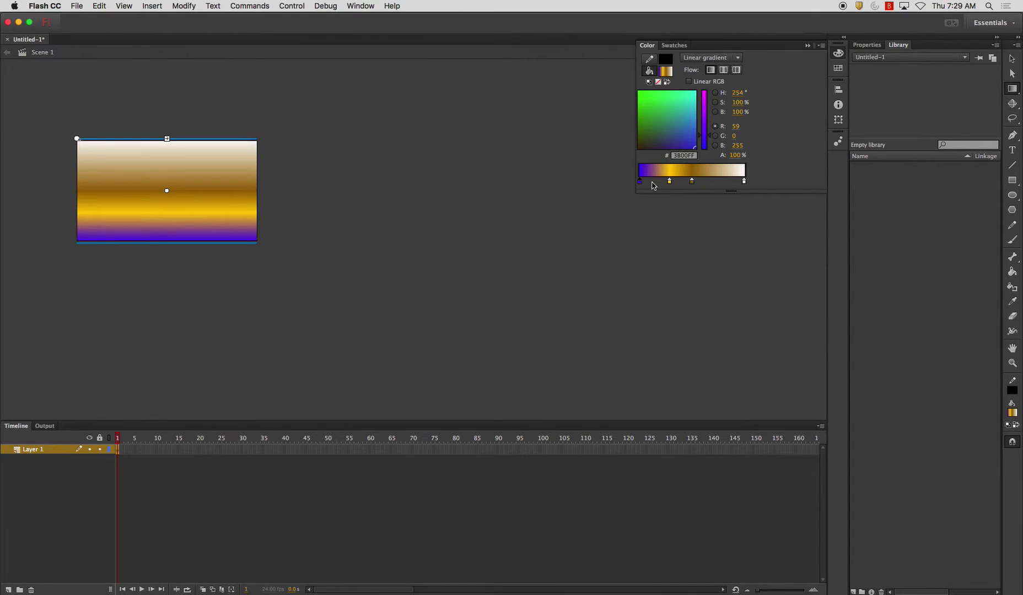
drag(639, 182, 650, 183)
mouse_move(692, 149)
mouse_down()
mouse_move(669, 148)
mouse_move(708, 128)
mouse_up()
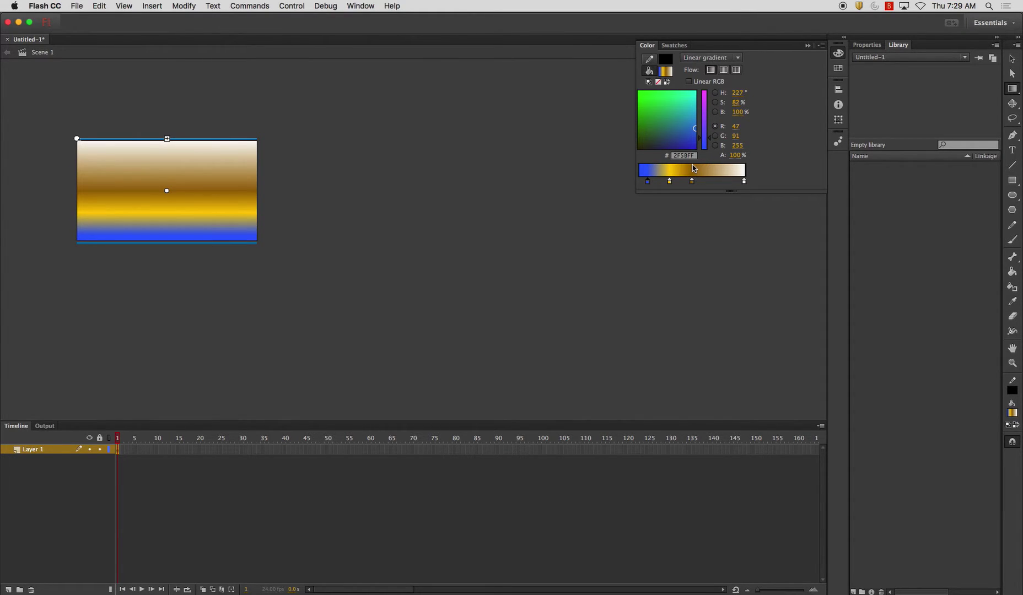
Replace the brown stop with a new magenta stop and add a light-pink stop.
drag(670, 182, 690, 188)
click(693, 182)
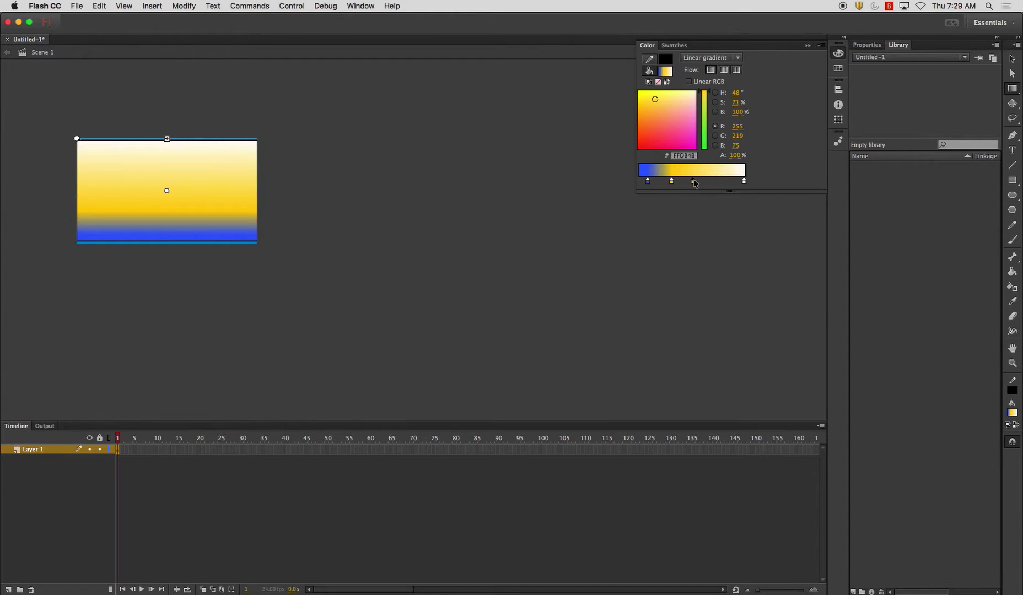
drag(683, 137, 698, 133)
click(718, 181)
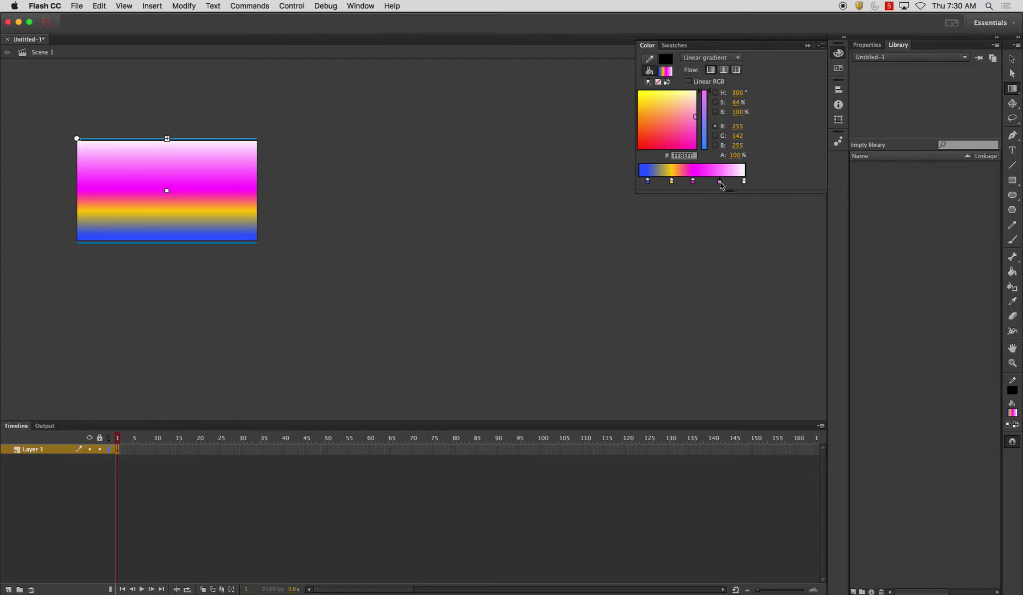
drag(720, 186, 723, 185)
Shift the magenta stop toward purple and turn the top end stop black.
click(695, 182)
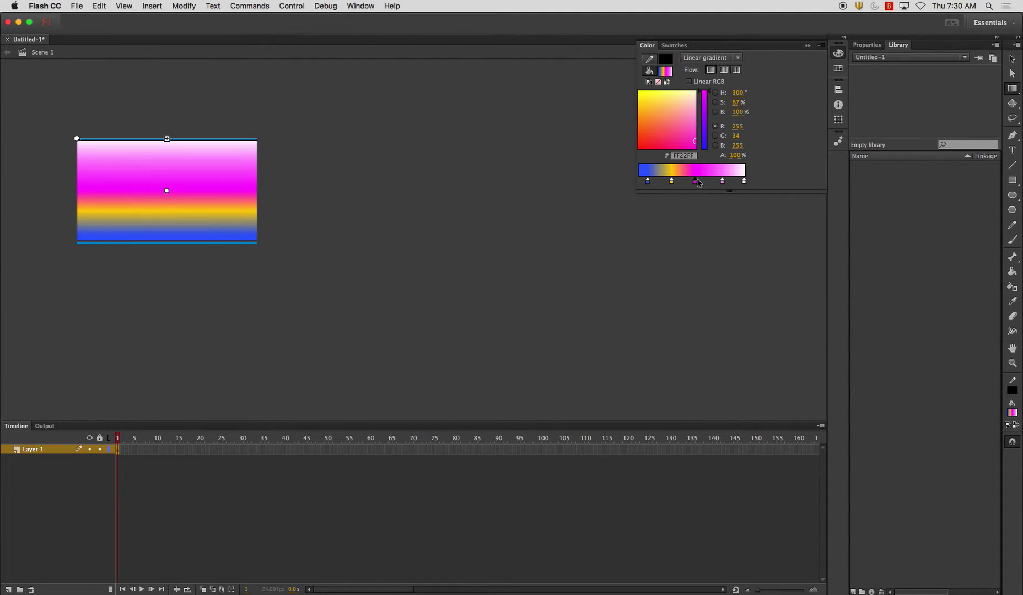
mouse_move(705, 115)
mouse_down()
mouse_move(706, 123)
mouse_move(707, 88)
mouse_move(708, 117)
mouse_move(682, 123)
mouse_move(683, 151)
mouse_move(639, 148)
mouse_up()
click(722, 182)
click(744, 181)
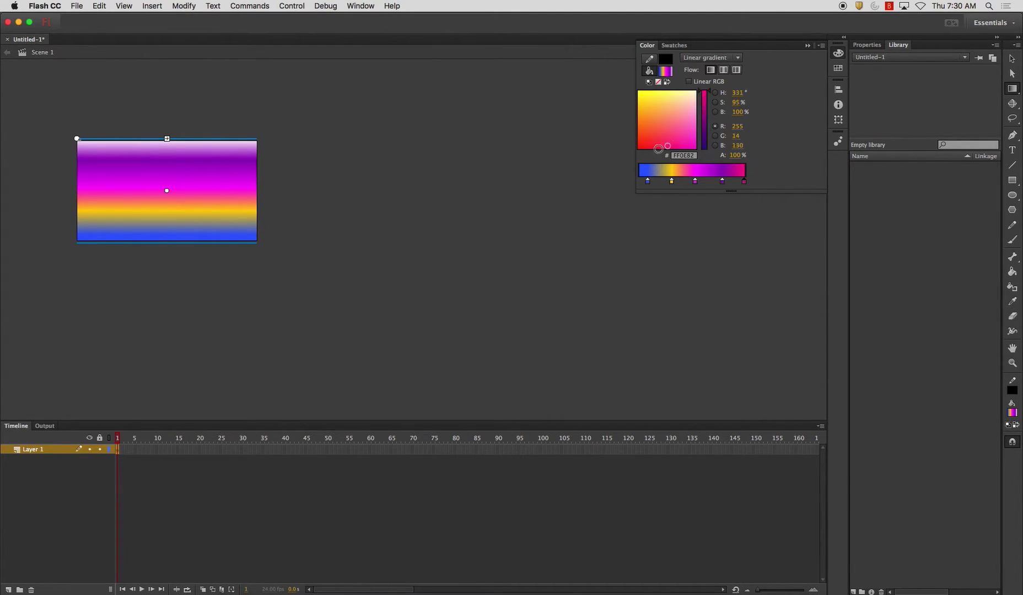
drag(704, 89, 704, 149)
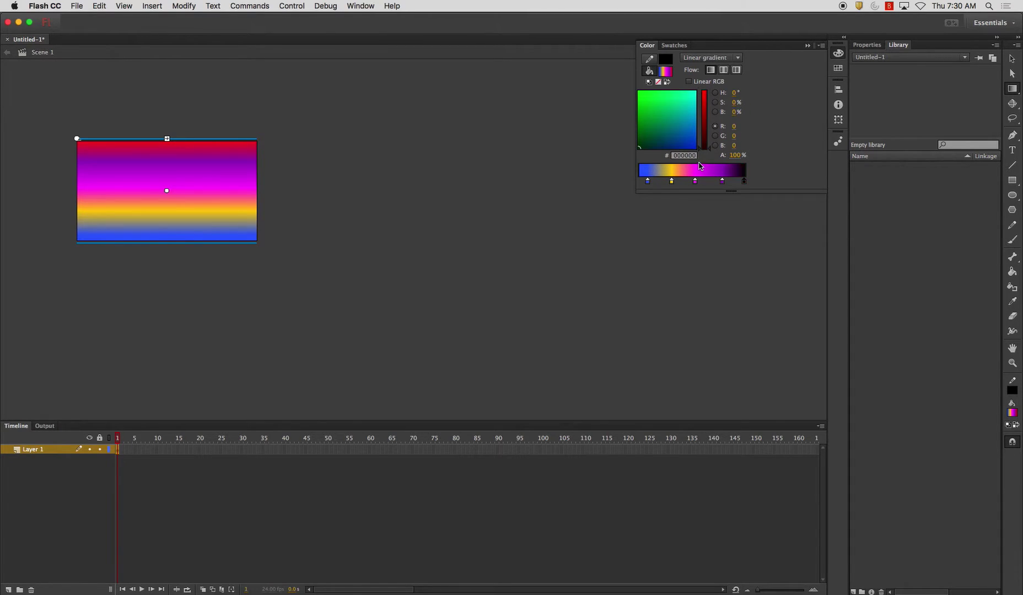
Set alpha to 0% on the black end stop, 75% on the purple stop and 85% on the magenta stop.
click(752, 155)
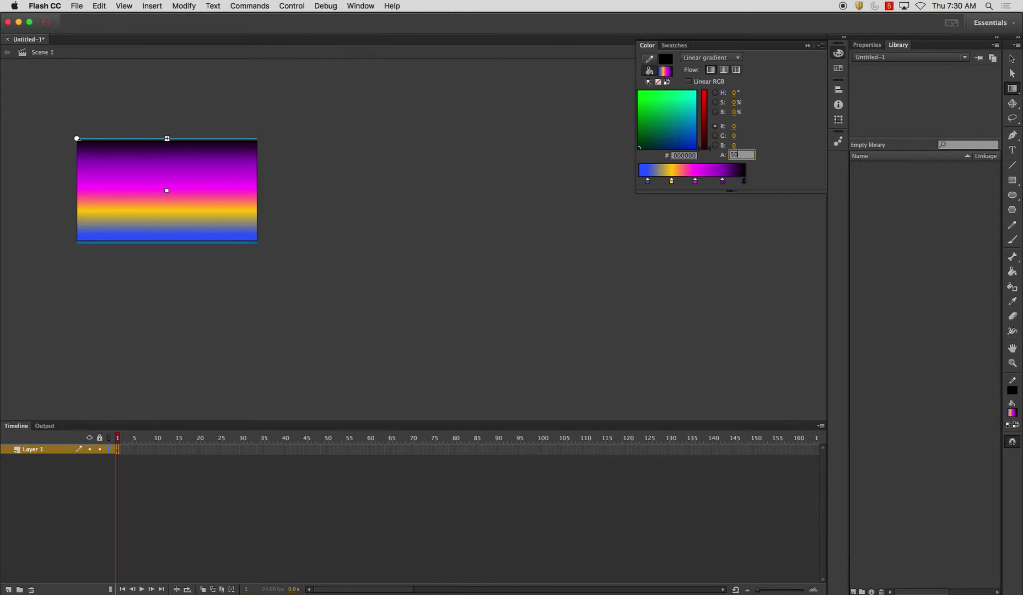
text(0)
key(Return)
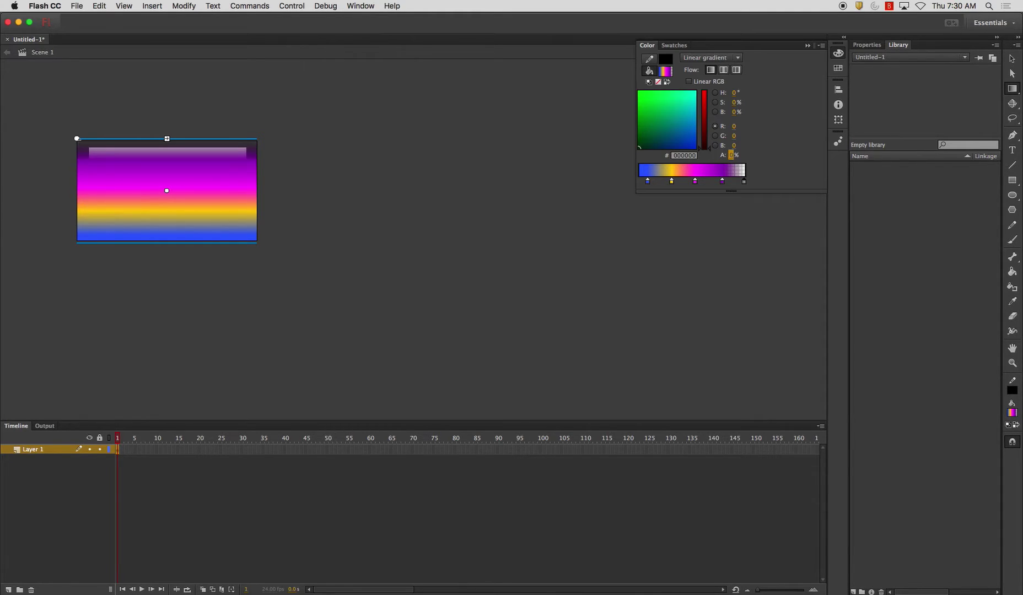
click(723, 181)
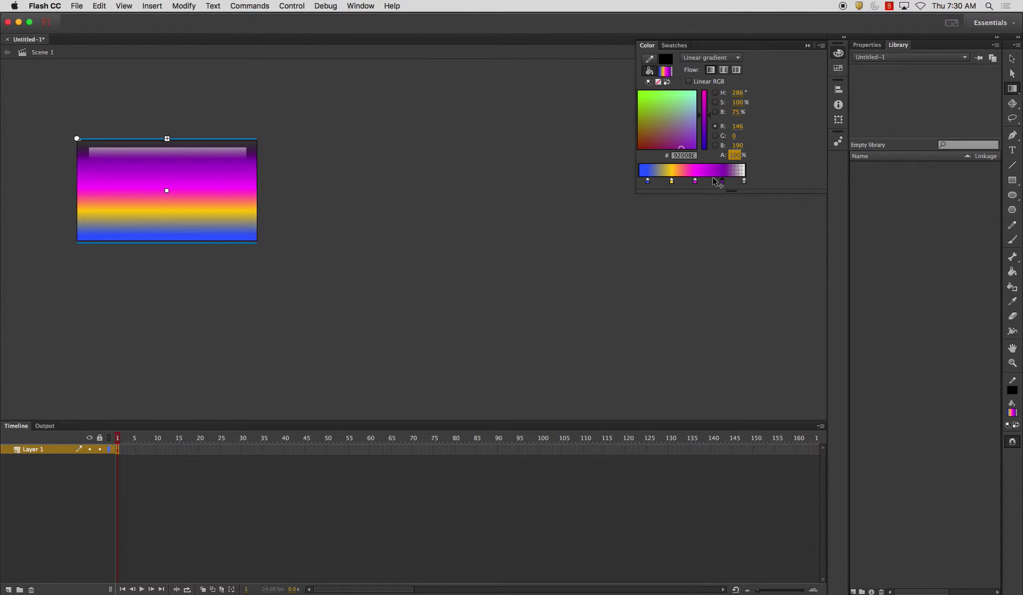
click(736, 155)
text(75)
key(Return)
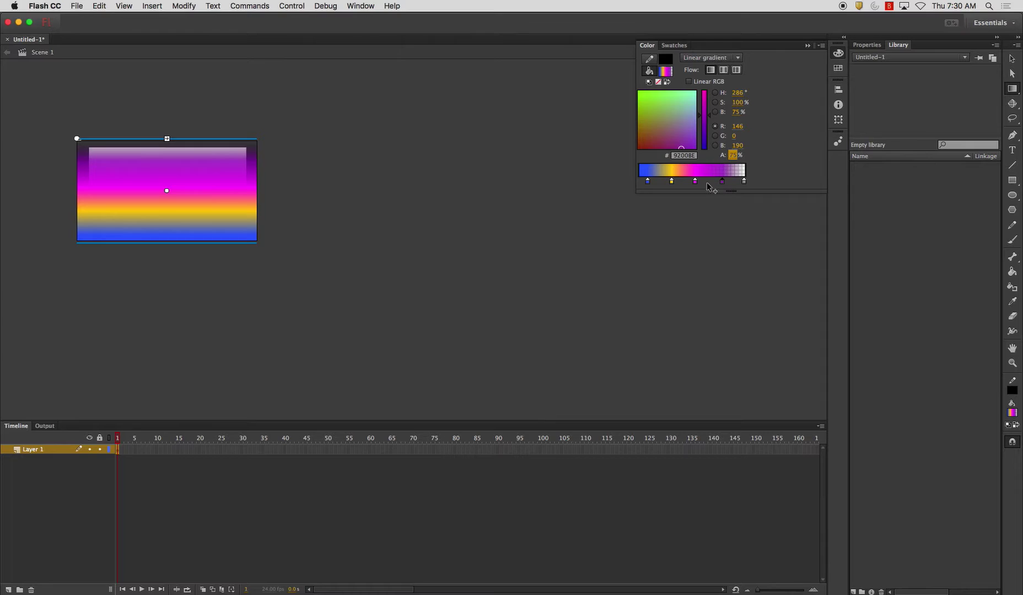
click(696, 182)
click(733, 155)
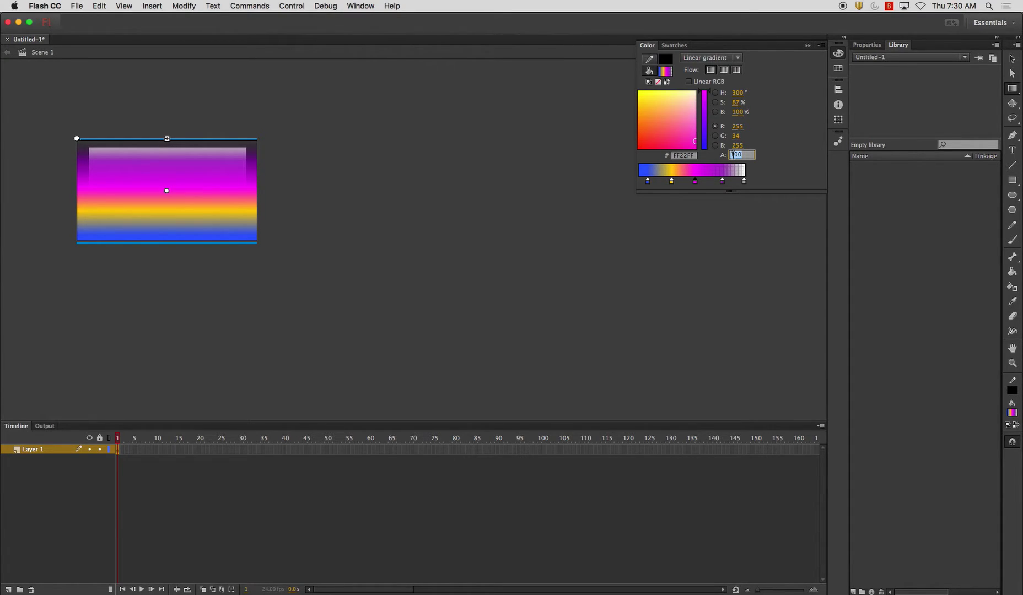
text(85)
key(Return)
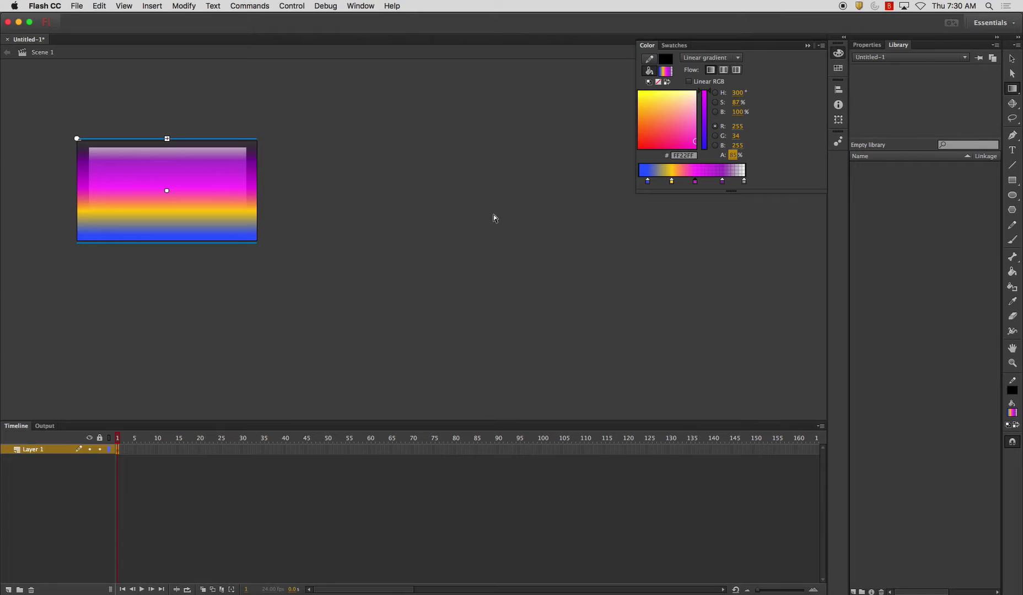
Stretch the gradient taller and slide it up so the rectangle shows blue.
drag(166, 142, 166, 87)
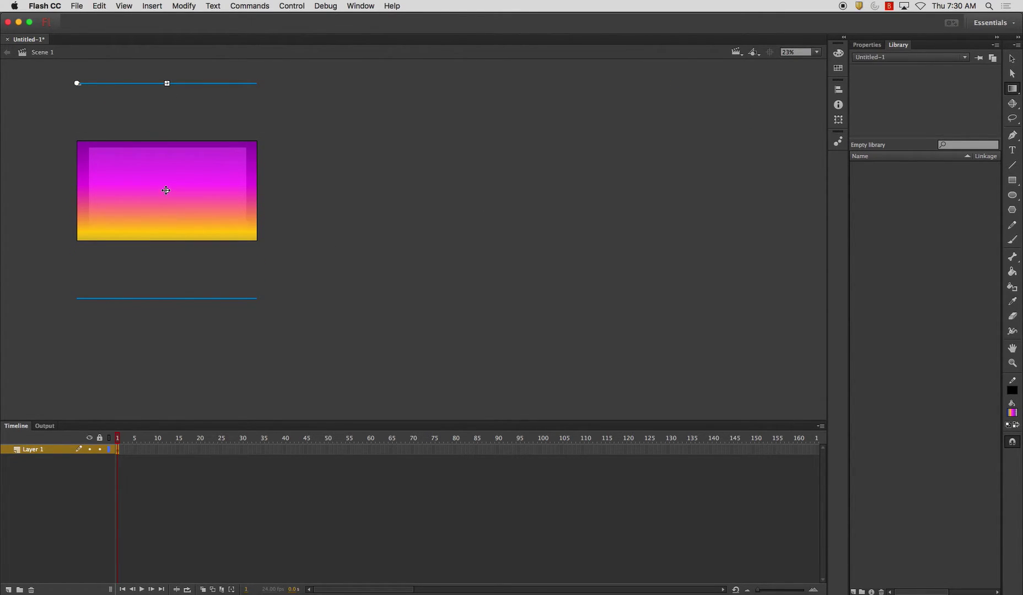
drag(166, 190, 169, 37)
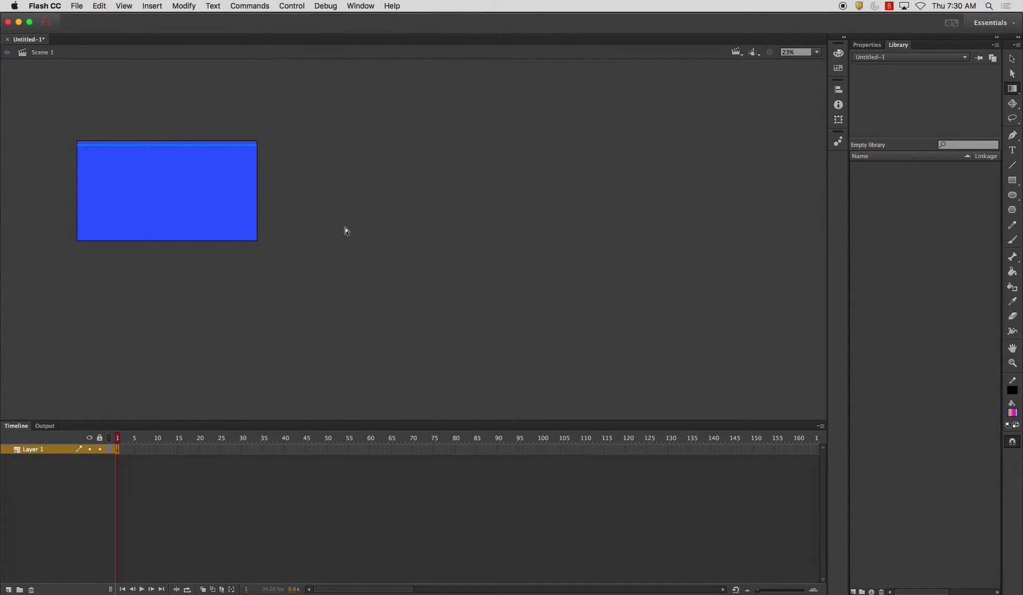
key(q)
key(super+minus)
key(super+minus)
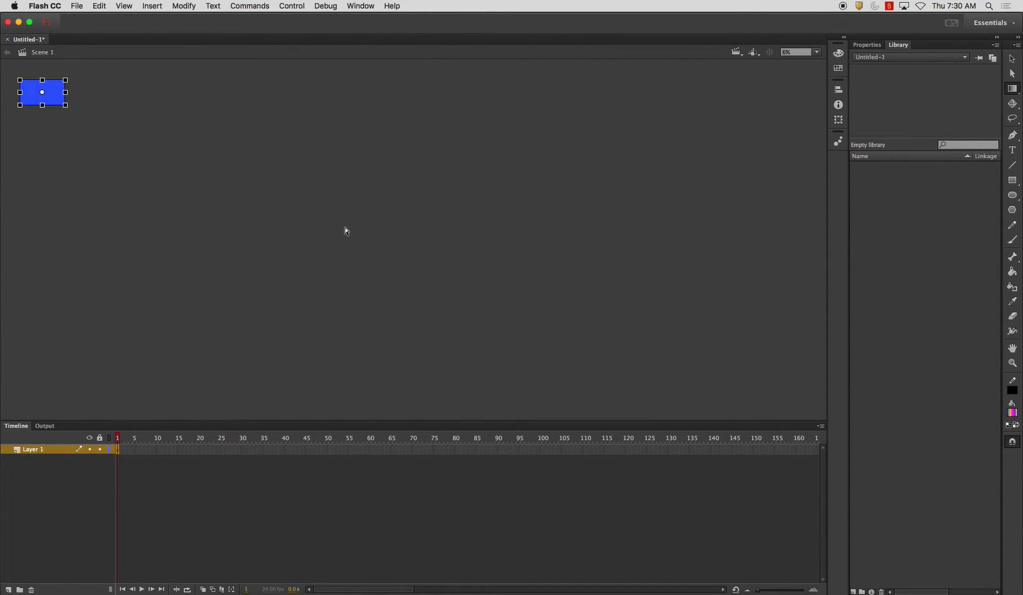
key(super+equal)
key(super+equal)
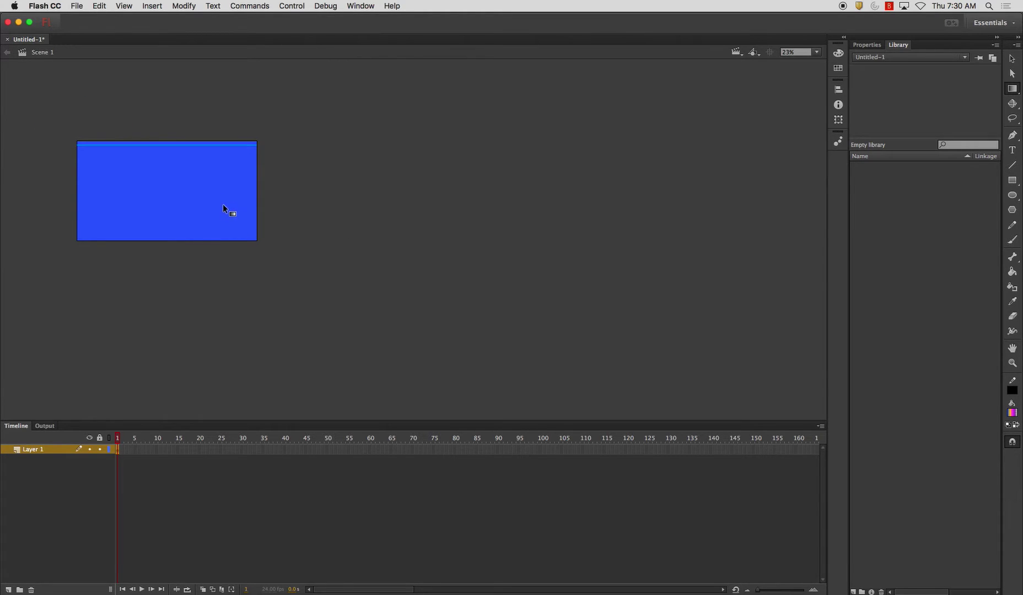
key(q)
key(super+minus)
key(super+minus)
click(210, 182)
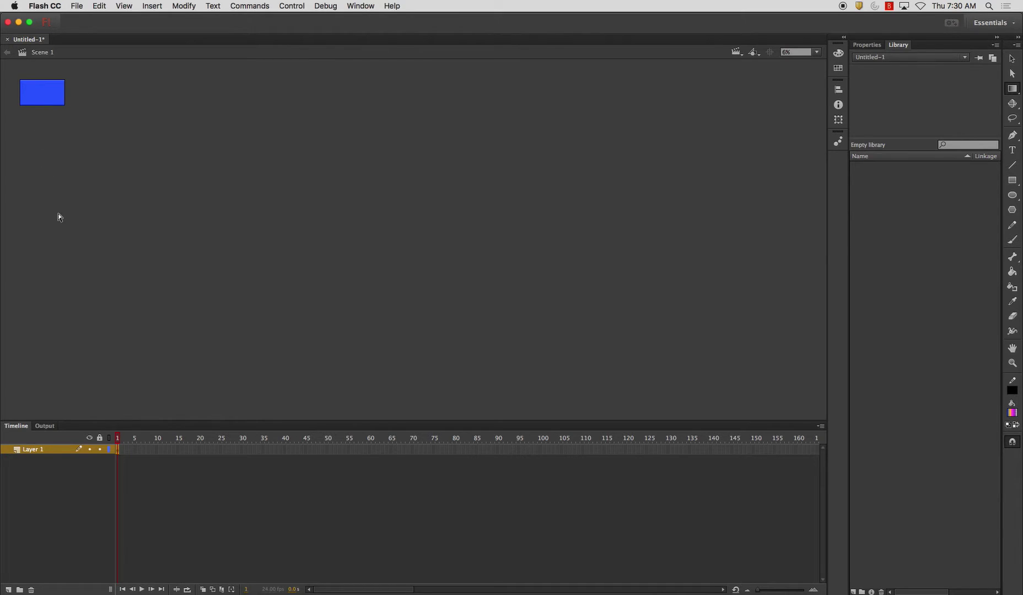
Shift the gradient slightly higher so only a faint light band remains at the top.
click(44, 88)
drag(43, 87, 44, 60)
key(super+equal)
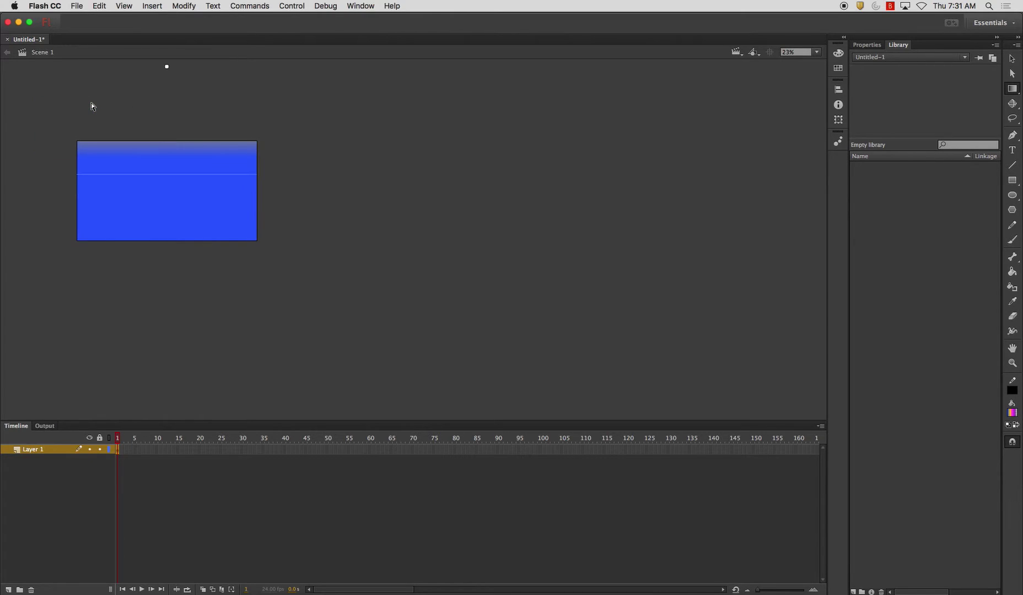
drag(166, 64, 166, 59)
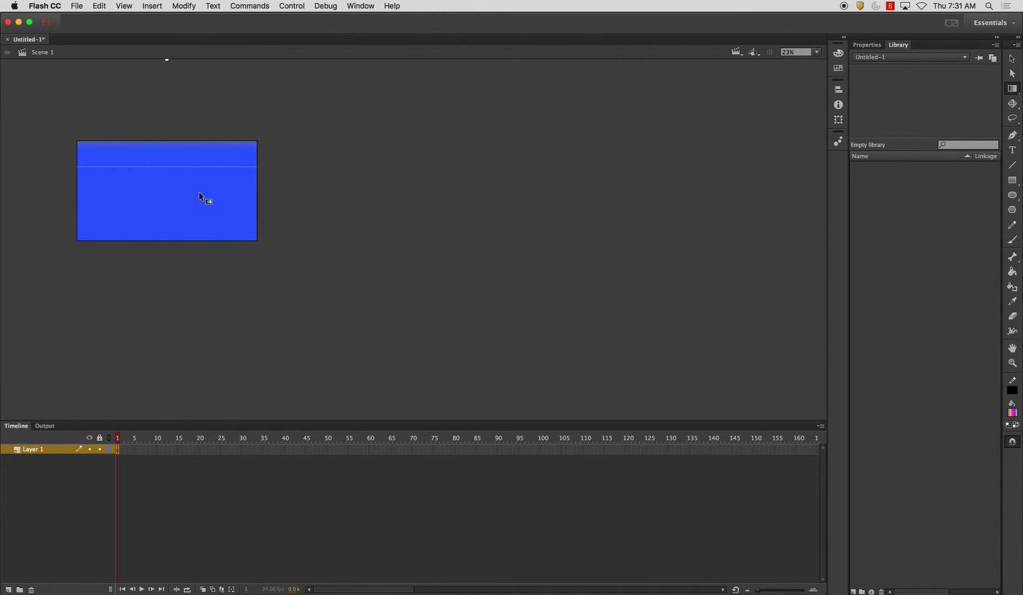
Rename Layer 1 to 'Gradient' and select its frame 120.
double_click(33, 449)
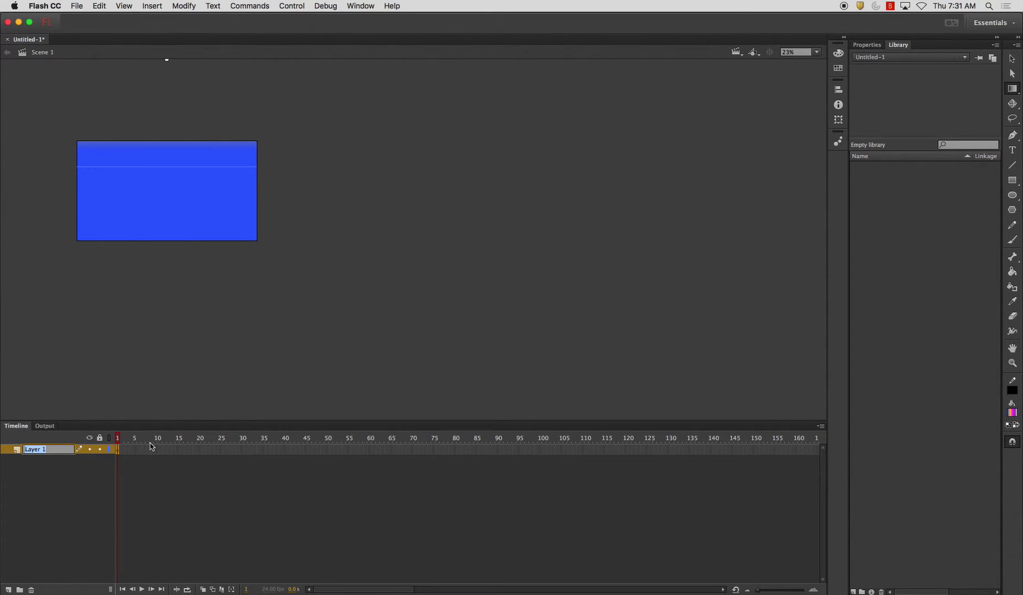
text(S)
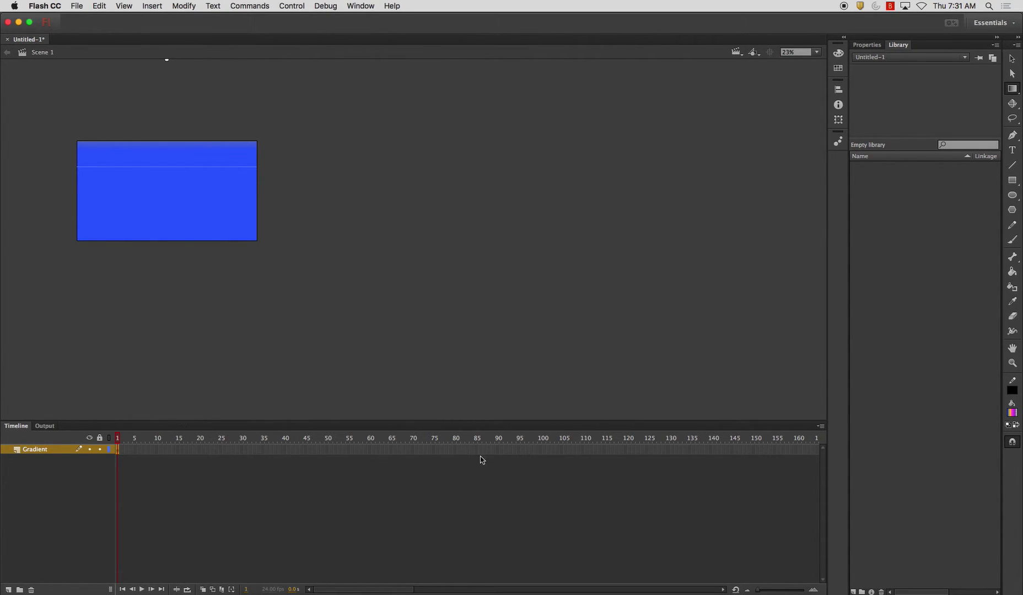
click(631, 451)
Extend the Gradient layer to frame 120 and turn the span into a shape tween.
right_click(631, 452)
click(683, 358)
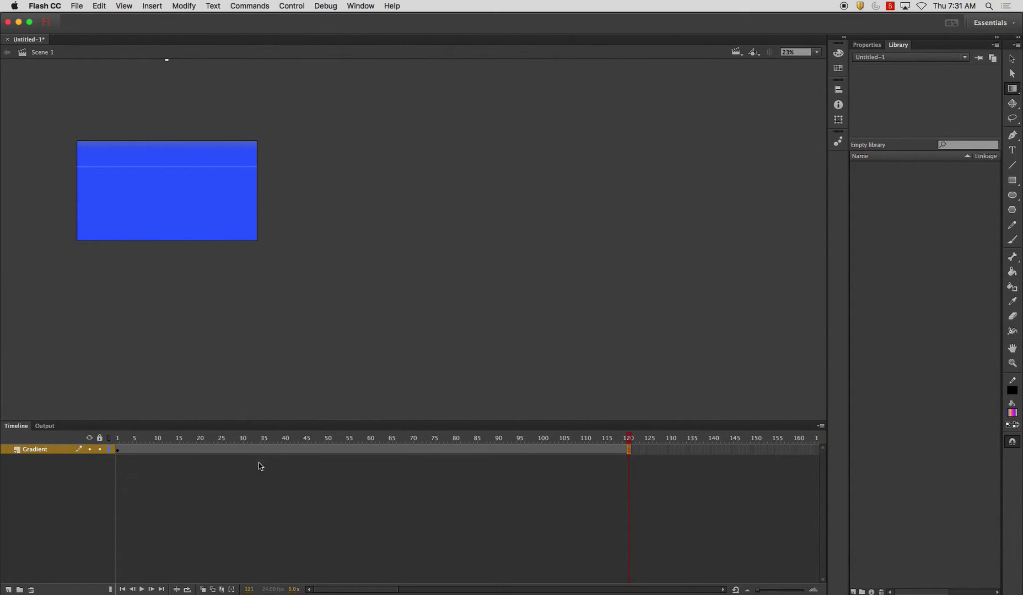
click(212, 451)
right_click(213, 450)
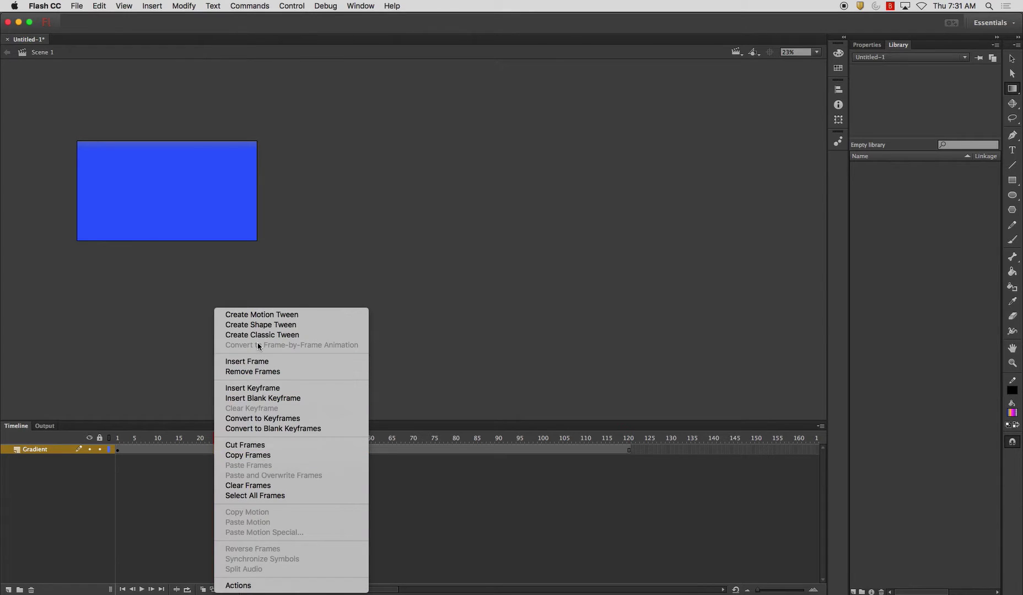
click(265, 325)
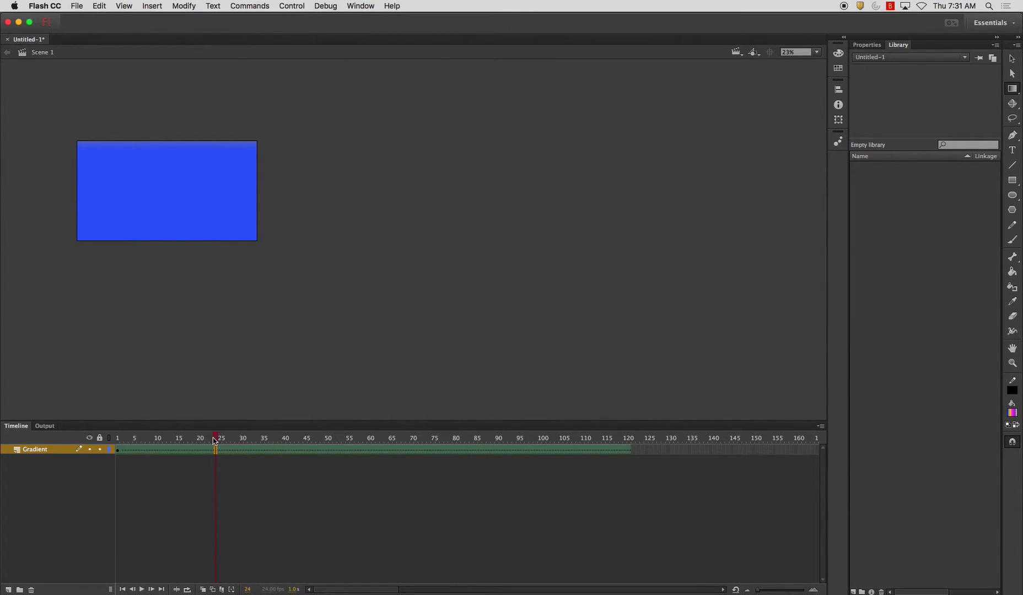
drag(214, 441, 628, 439)
click(360, 441)
drag(347, 443, 113, 462)
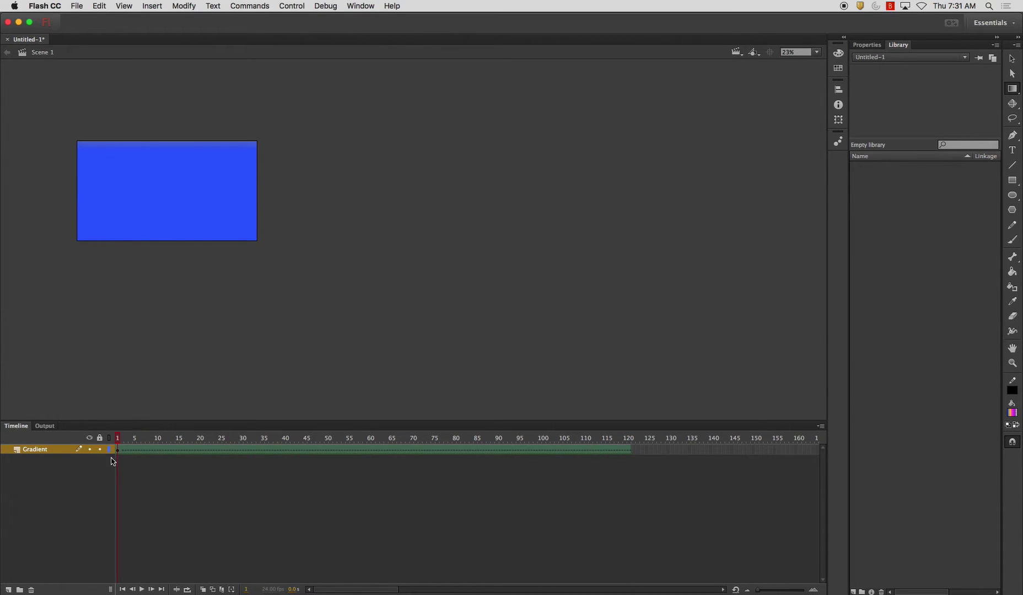
Add a keyframe at the last frame and move the gradient down for the tween's end.
click(214, 243)
click(457, 439)
click(632, 455)
key(F6)
drag(170, 174, 169, 351)
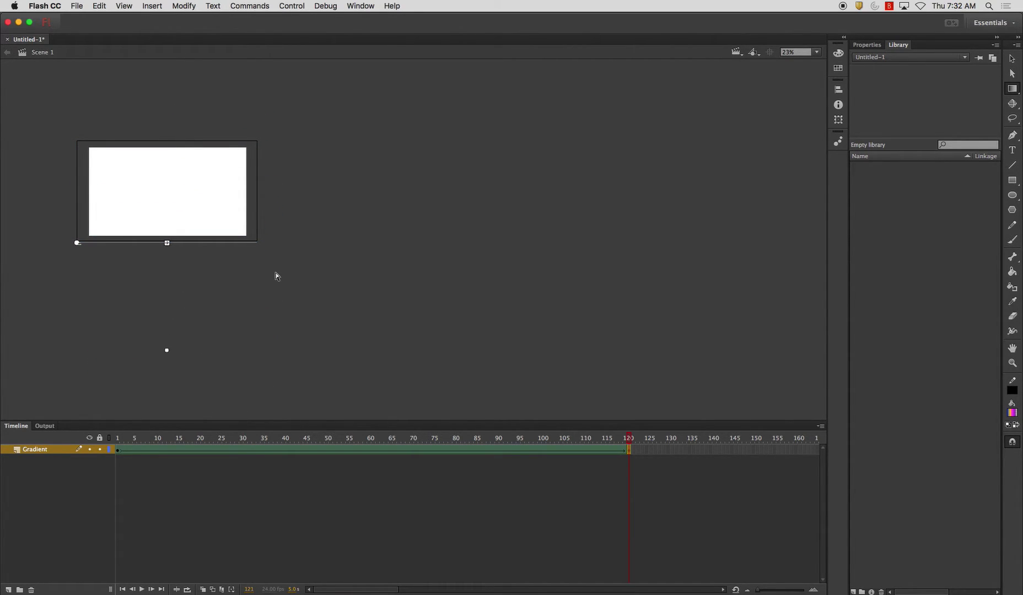
key(Return)
Add a new layer below Gradient and name it 'Stars'.
click(8, 589)
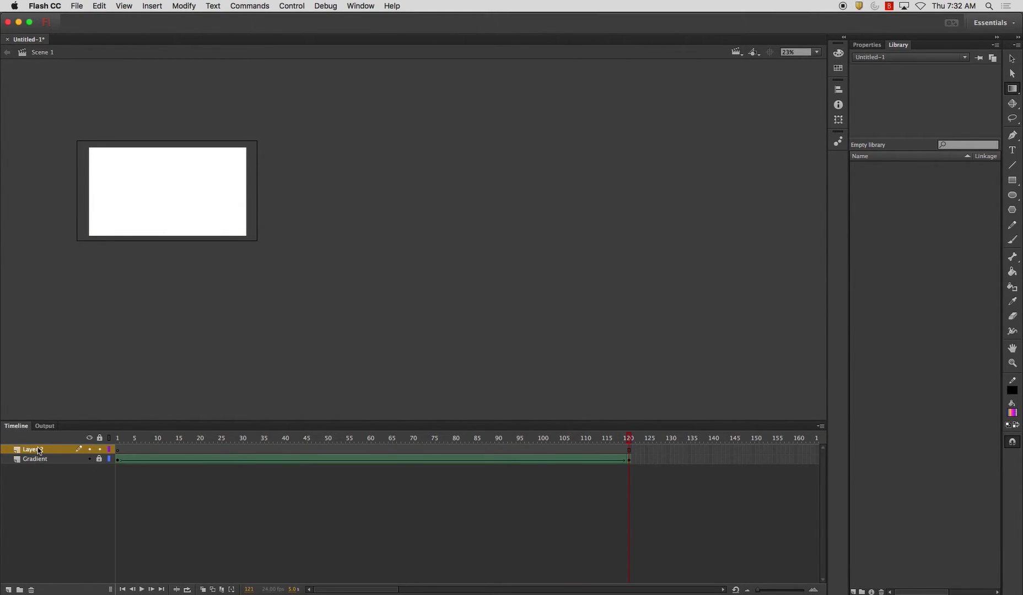
mouse_move(39, 452)
mouse_down()
mouse_move(36, 473)
mouse_move(34, 457)
mouse_up()
double_click(35, 461)
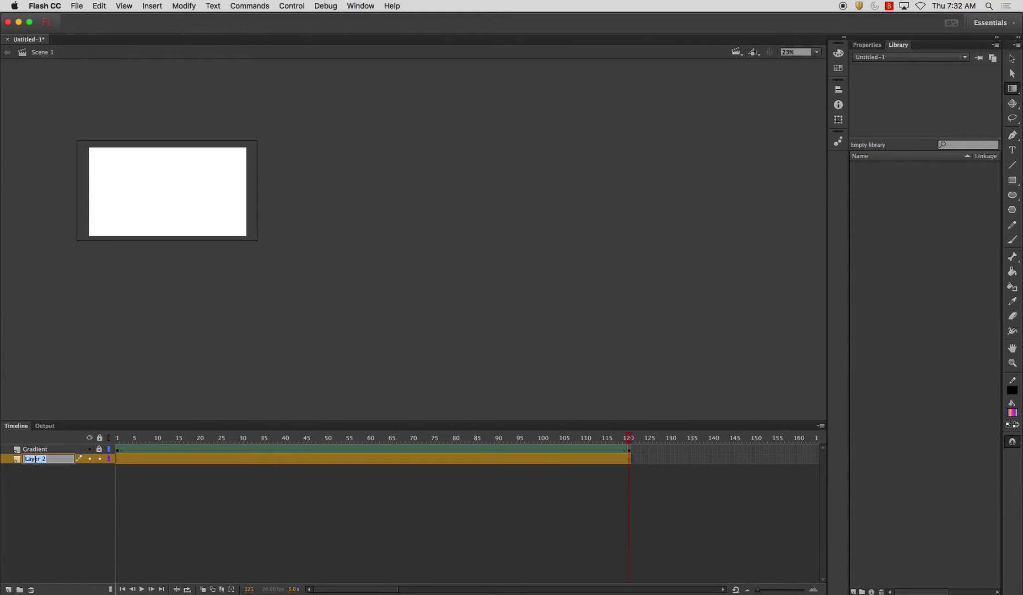
text(Stars)
key(Return)
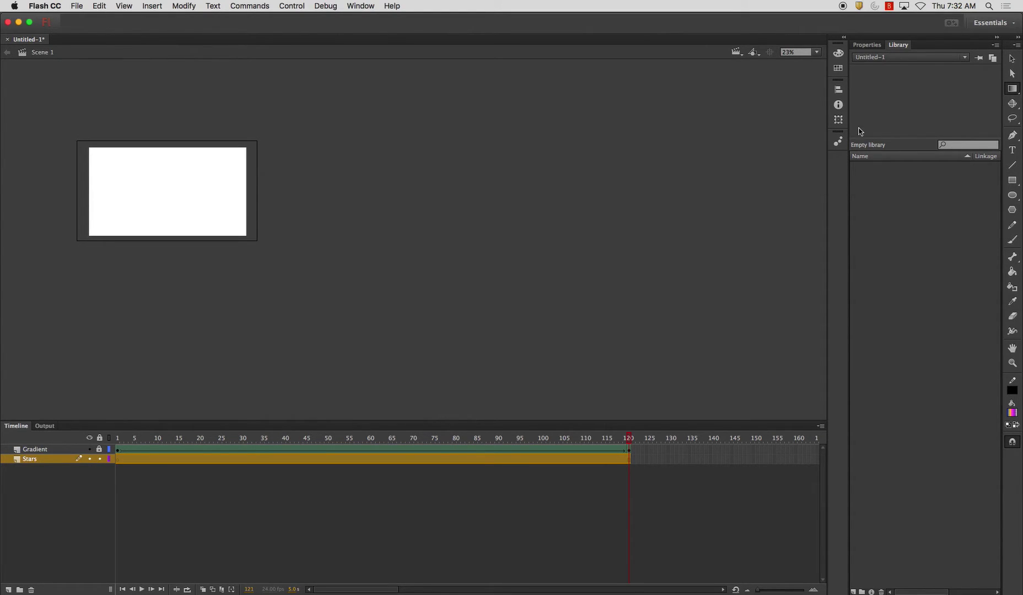
Choose the Brush tool with a white fill colour.
click(1012, 239)
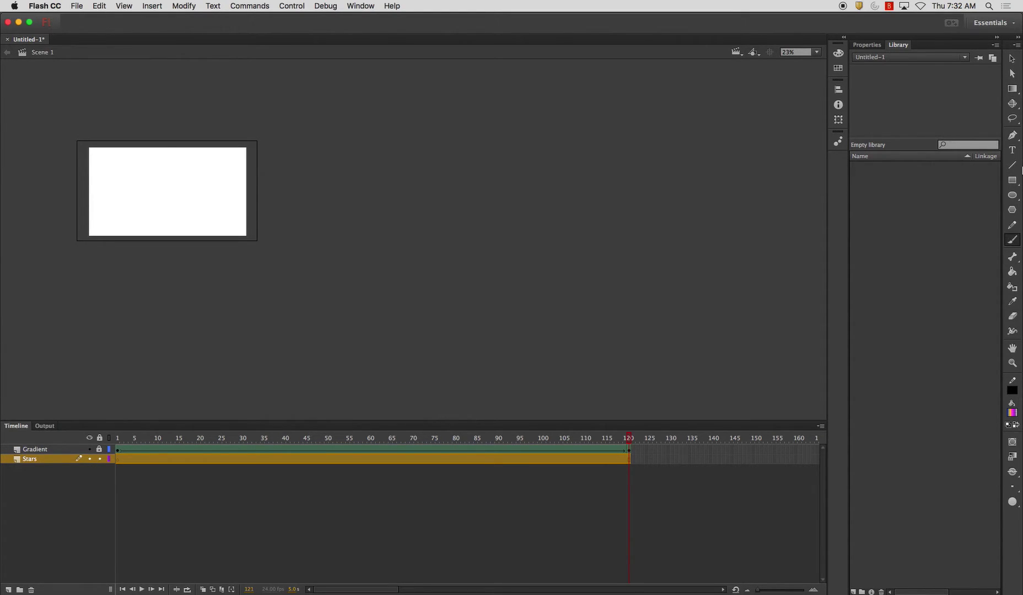
click(1012, 413)
click(860, 480)
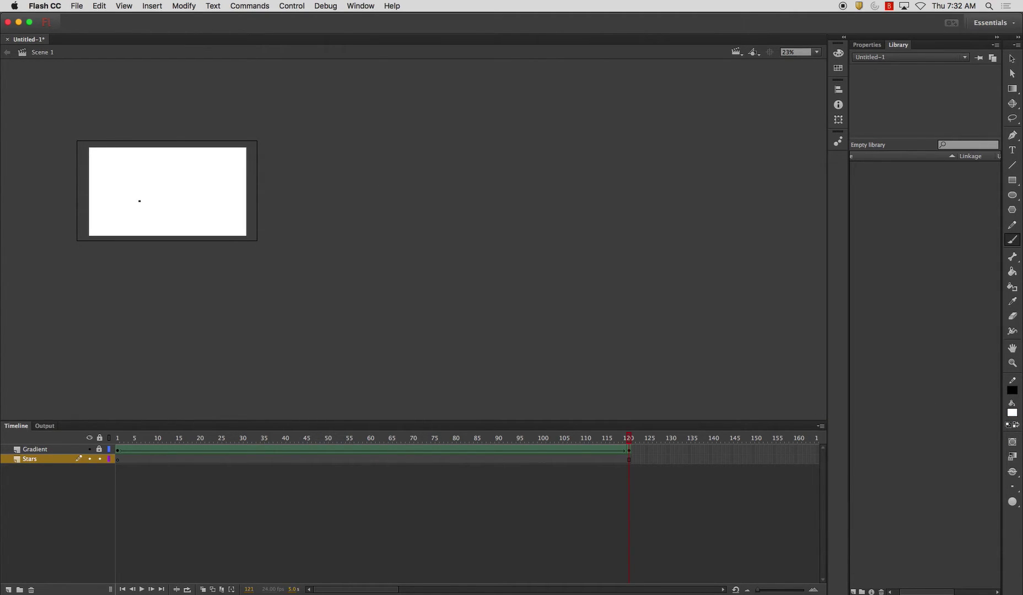
Set the document's stage colour to black in Document Properties.
click(1012, 57)
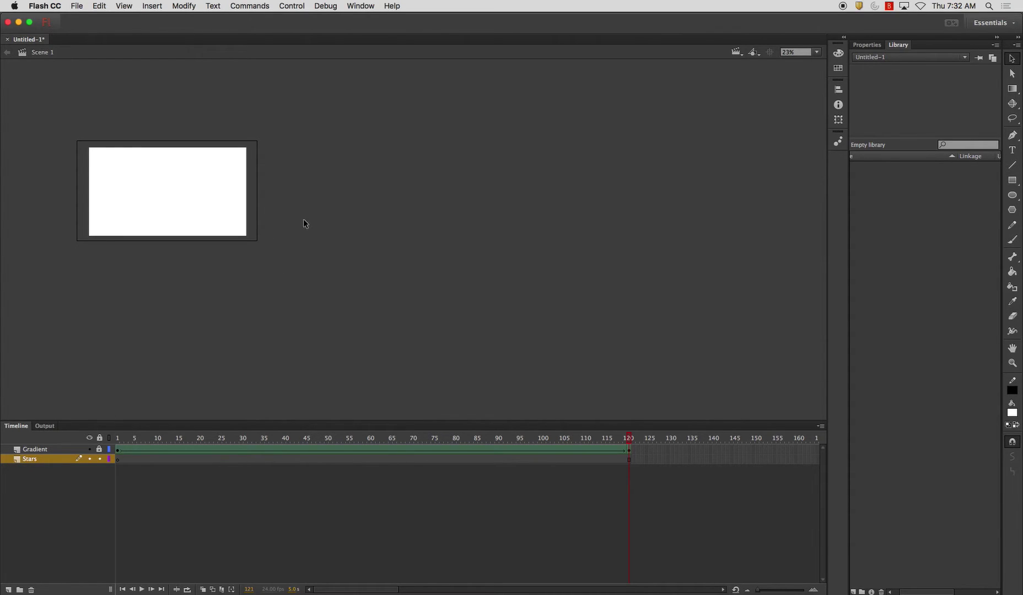
click(866, 44)
click(896, 224)
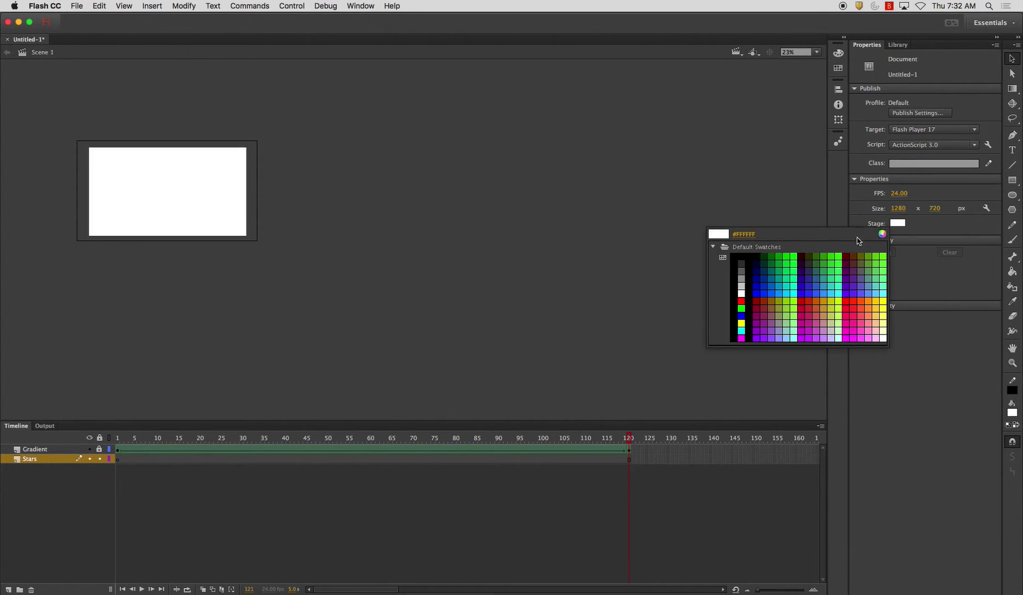
click(737, 249)
key(b)
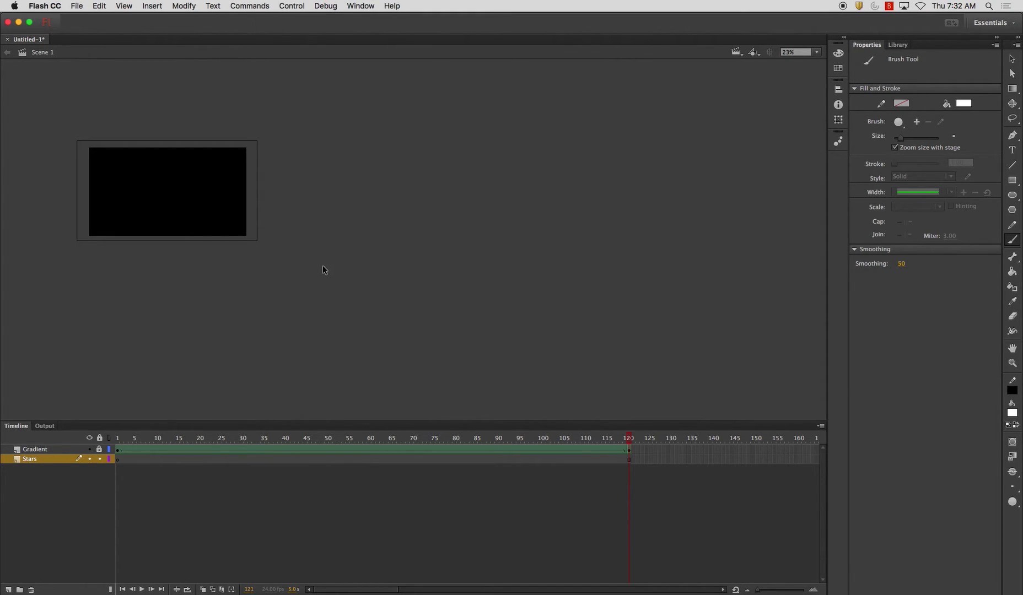
key(super+z)
key(super+equal)
key(super+equal)
key(super+equal)
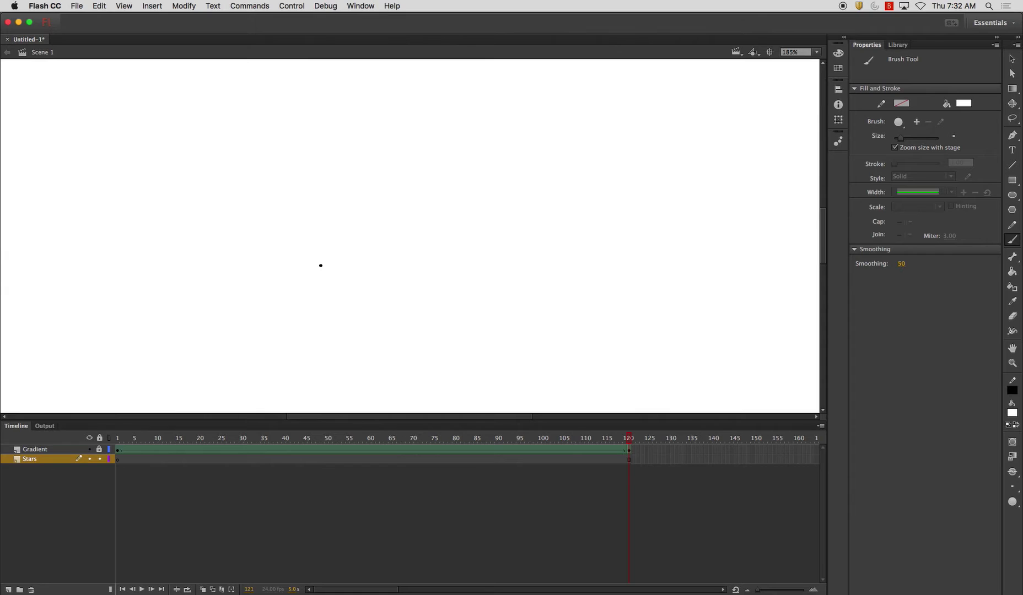
key(super+minus)
key(super+minus)
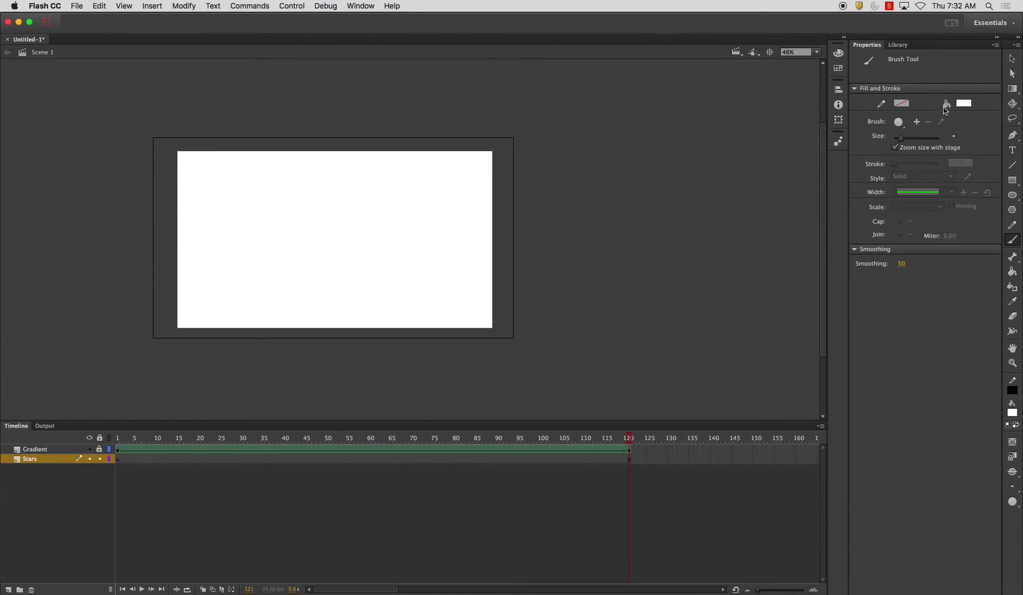
click(1012, 58)
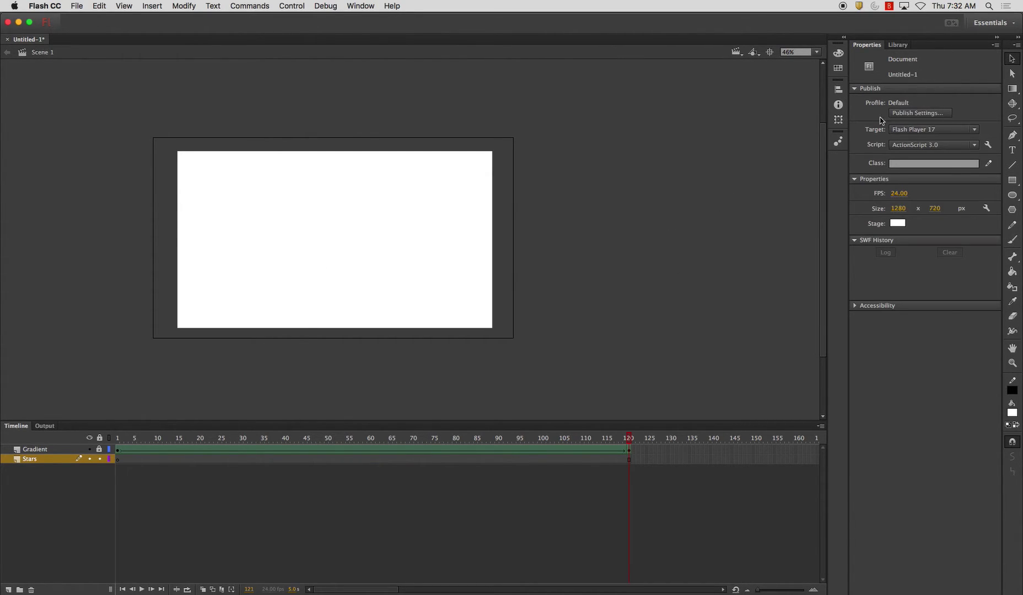
click(894, 225)
click(741, 257)
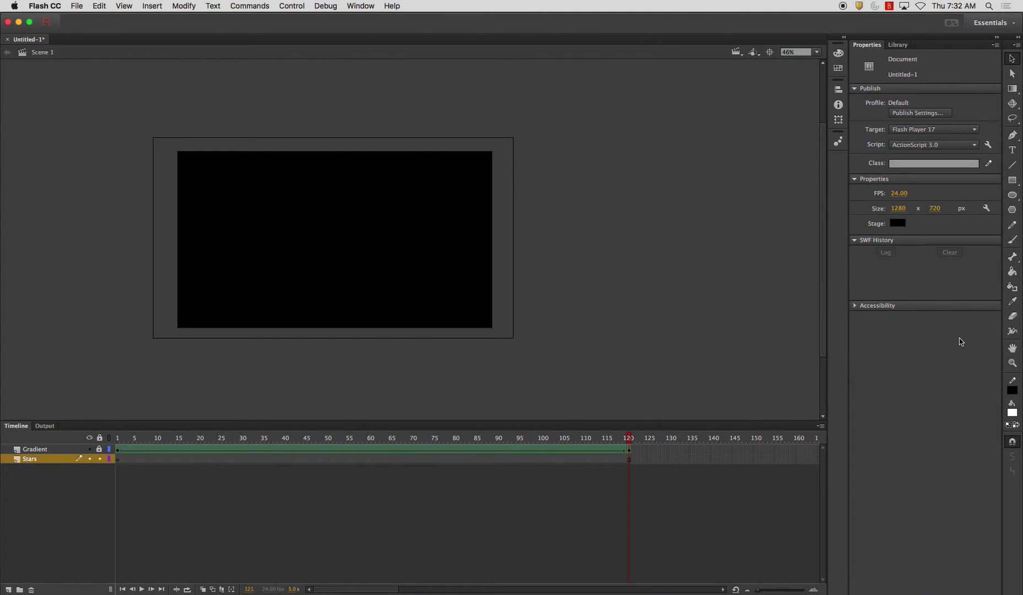
click(1012, 239)
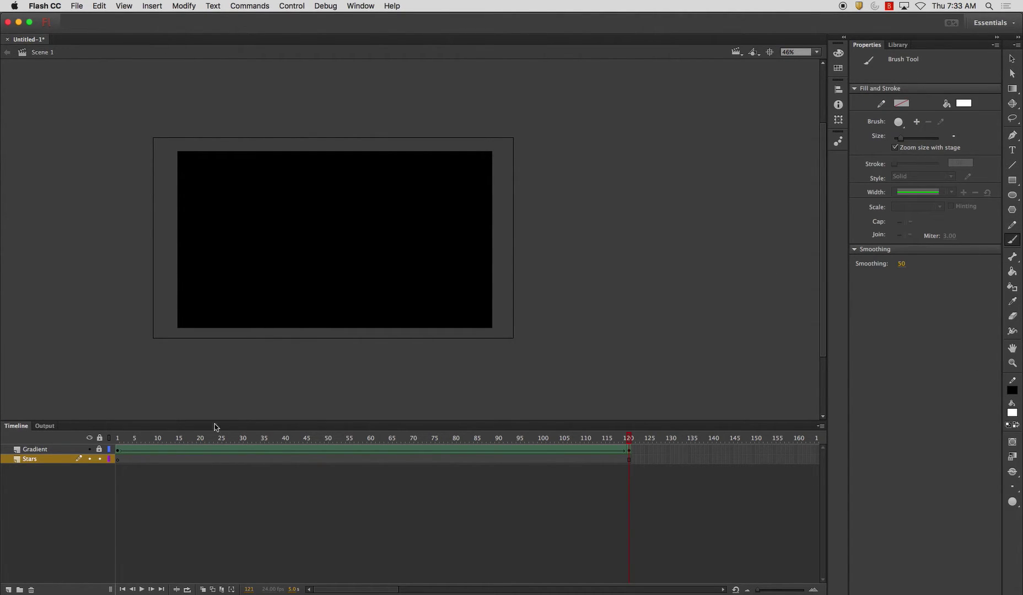
Paint white star dots across the stage with the third brush size, then test the movie.
click(31, 460)
click(245, 305)
drag(270, 232, 368, 244)
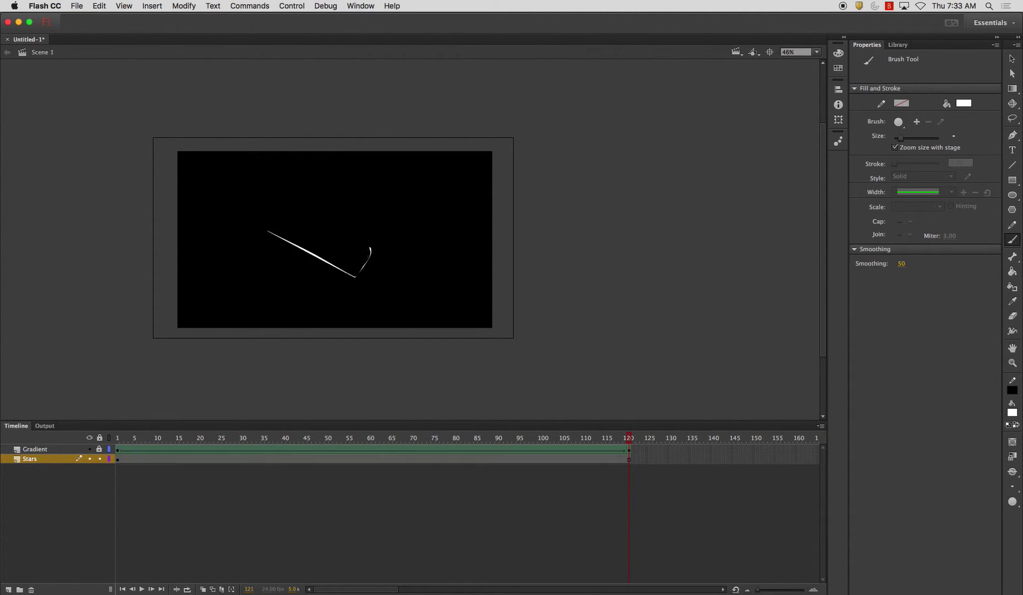
key(super+z)
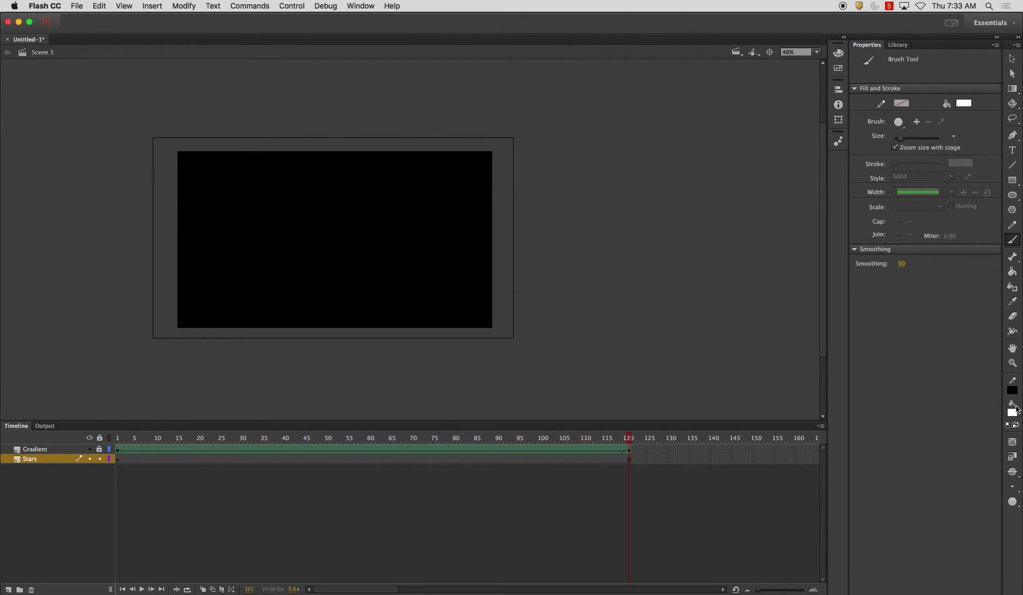
click(1012, 487)
click(989, 512)
click(194, 299)
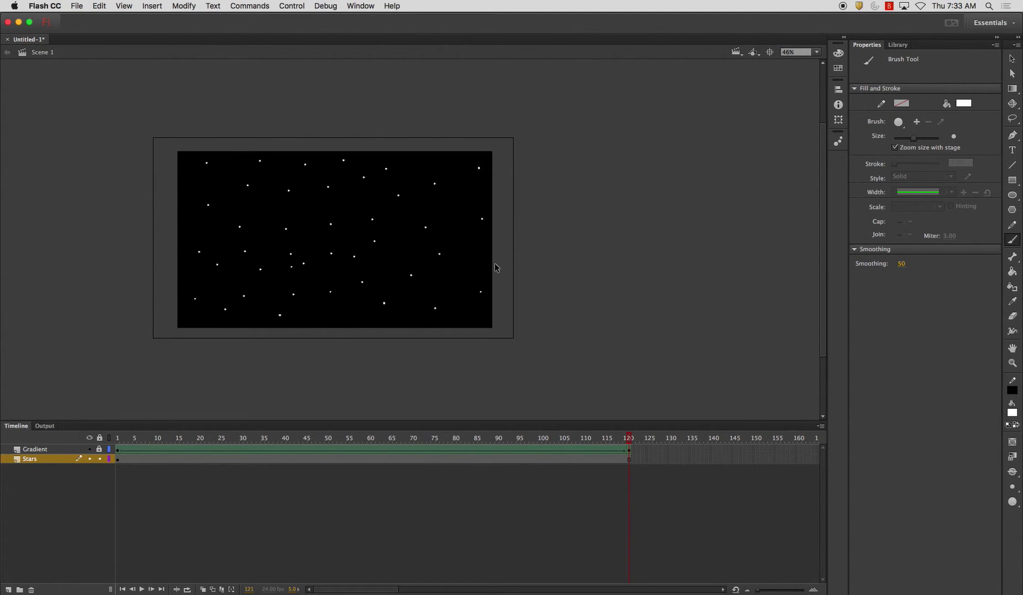
key(super+Return)
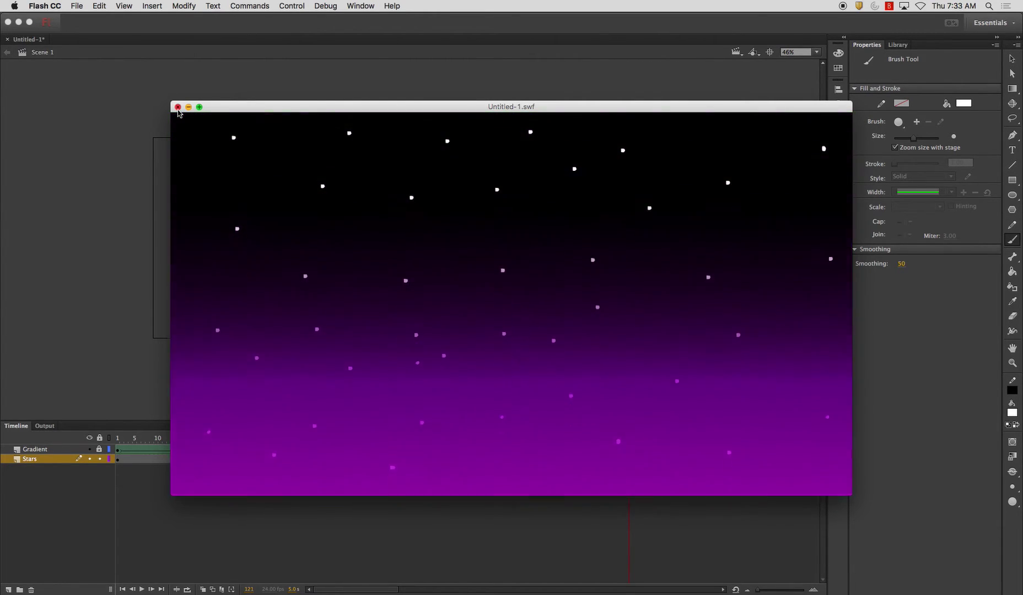
click(177, 107)
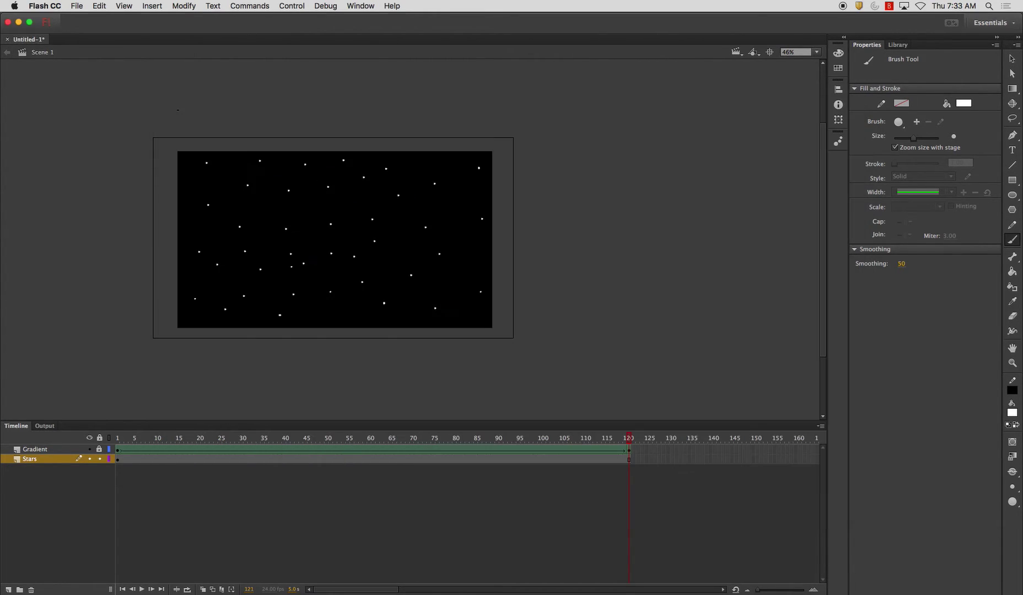
Rename the Gradient layer to 'Linear_Gradient' and hide it.
click(1011, 59)
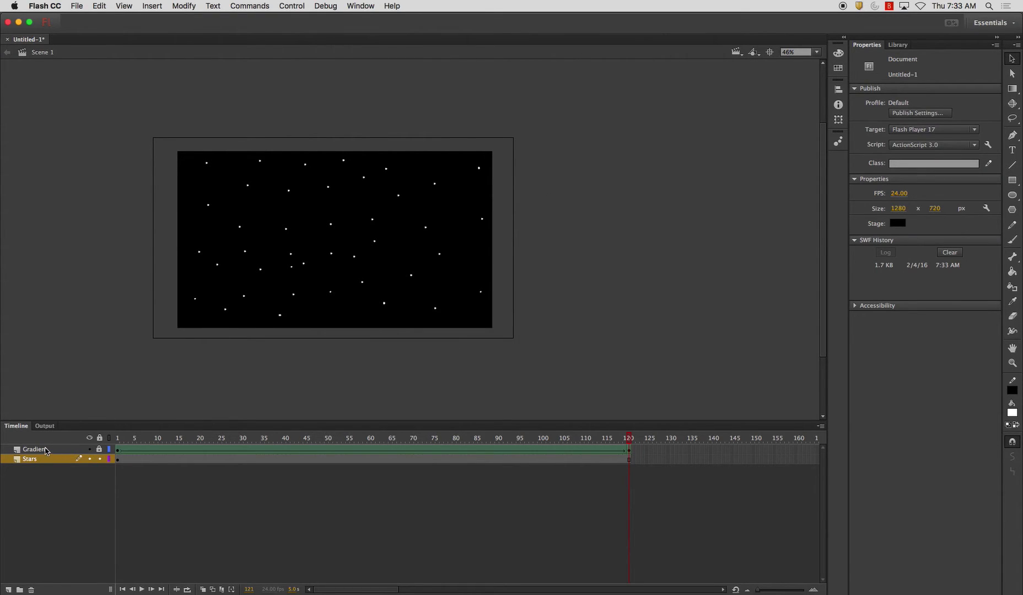
double_click(46, 449)
key(Left)
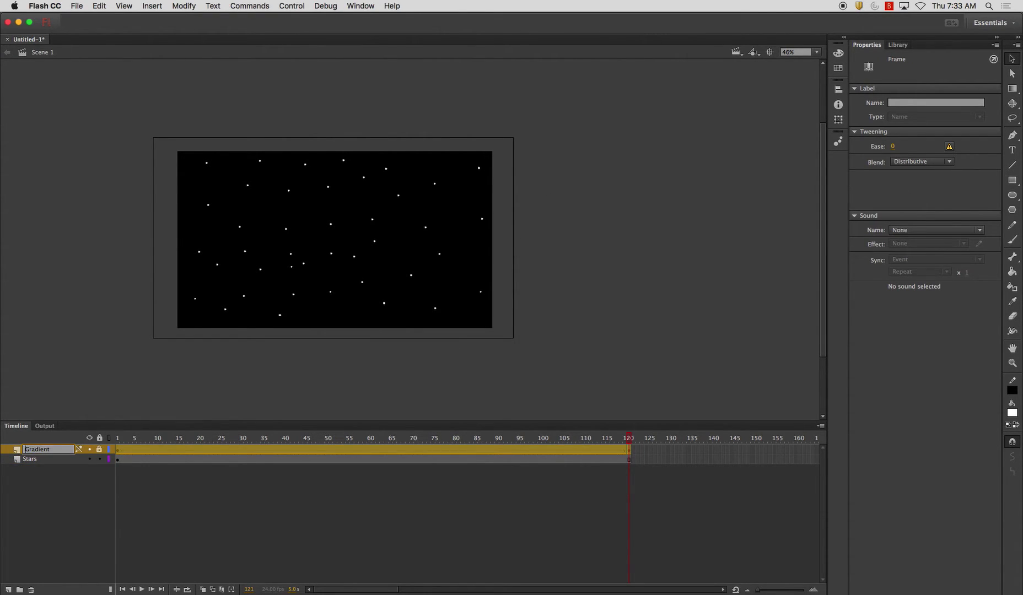
text(Linear_)
key(Return)
click(89, 449)
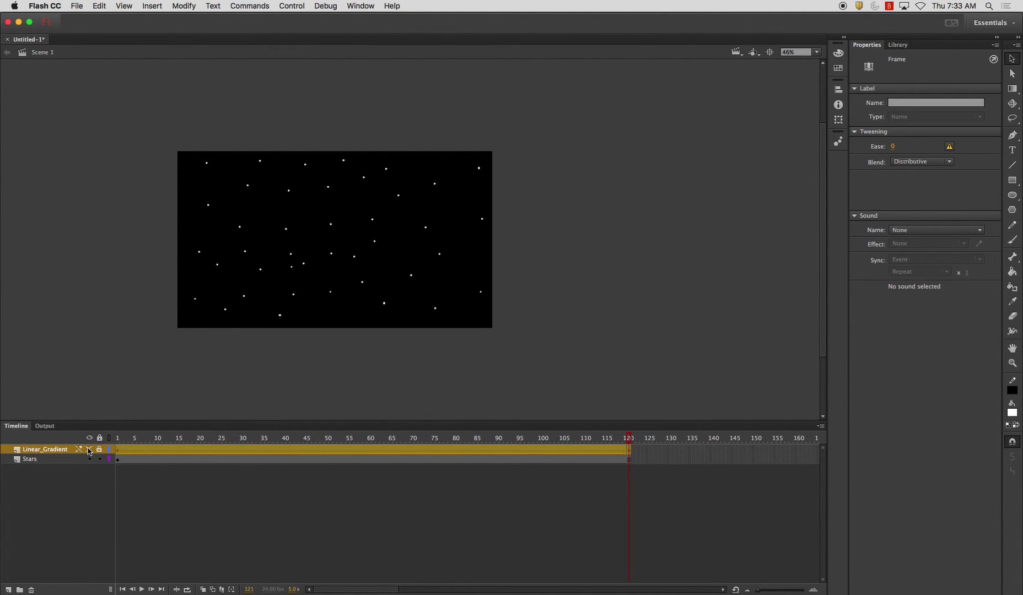
Add a new layer named 'Radial_Gradient'.
click(8, 590)
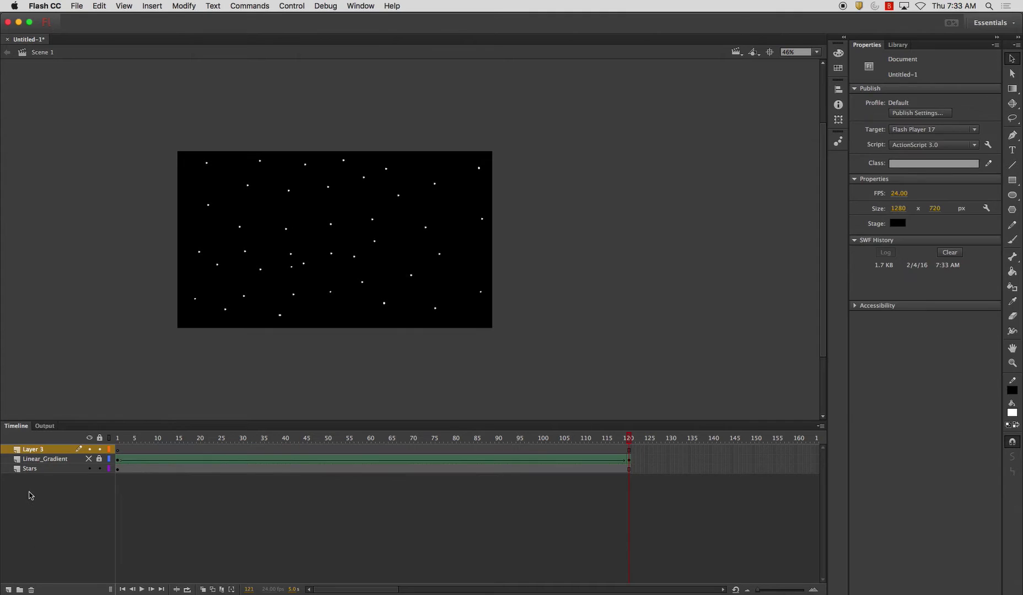
double_click(42, 450)
text(Radial_Gradient)
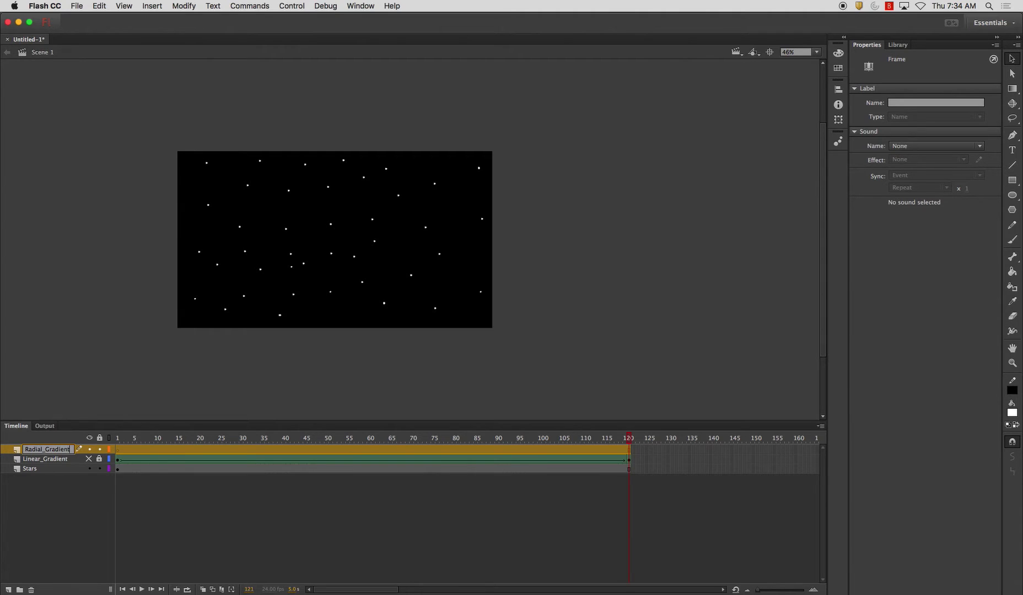
key(Return)
Draw a stage-covering rectangle filled with the red radial gradient.
click(1010, 182)
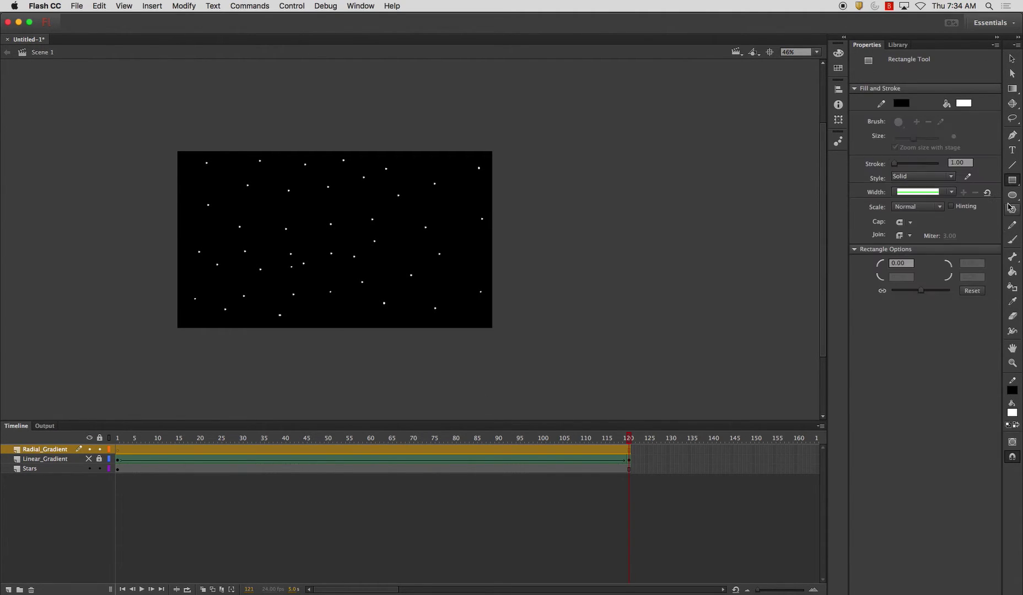
click(1013, 414)
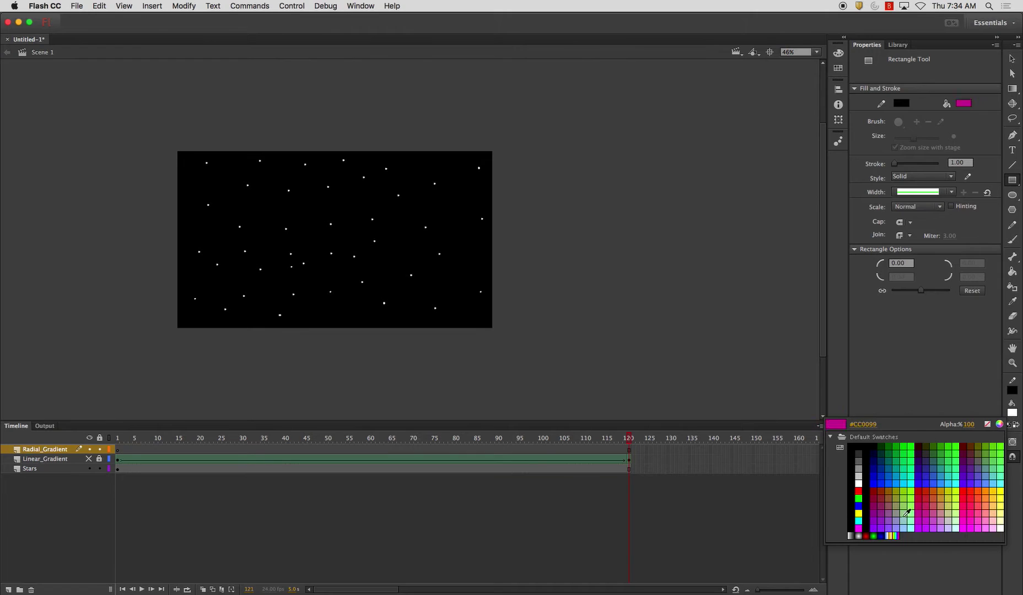
click(867, 536)
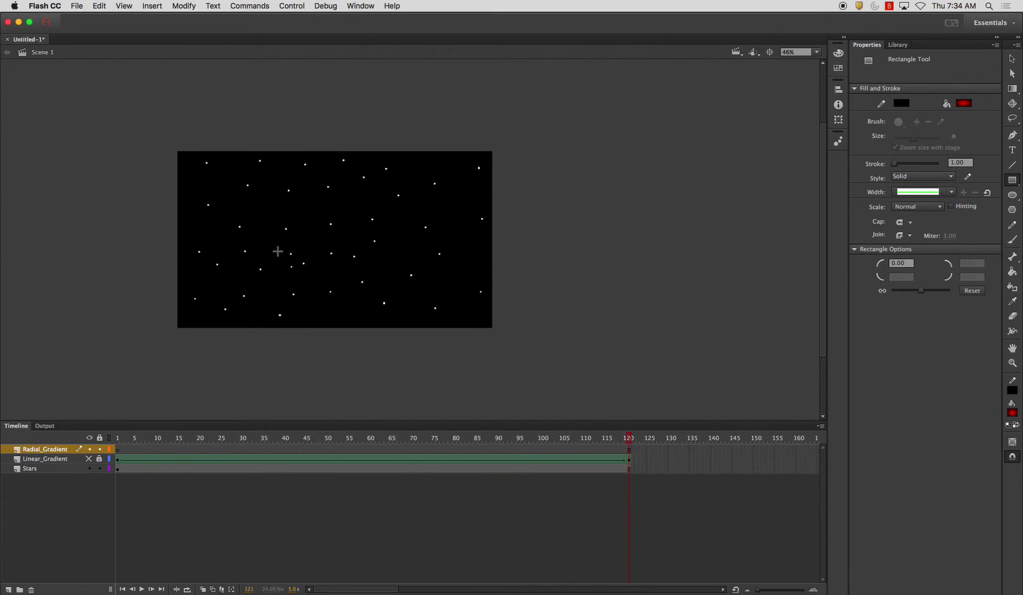
drag(168, 144, 498, 337)
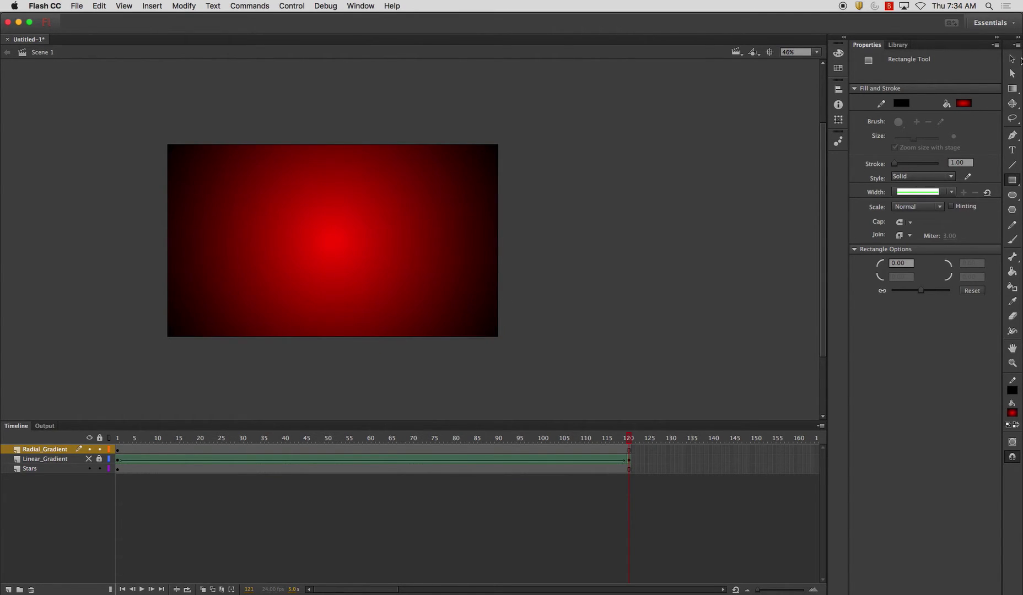
click(1012, 88)
click(472, 211)
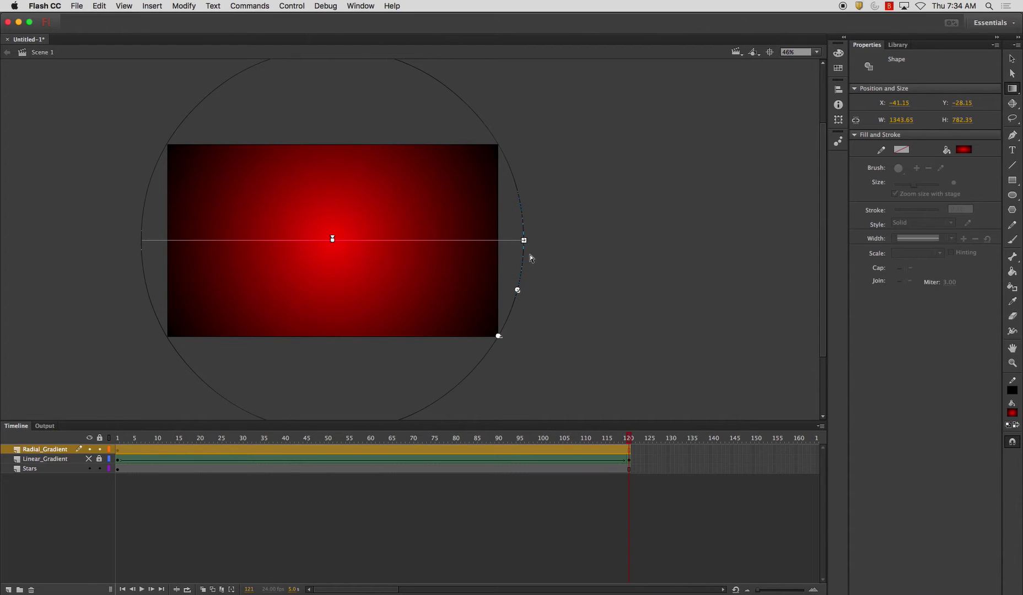
Try squeezing, shrinking and rotating the red radial gradient, then undo those changes.
drag(523, 240, 530, 265)
click(598, 257)
click(353, 242)
drag(516, 291, 343, 240)
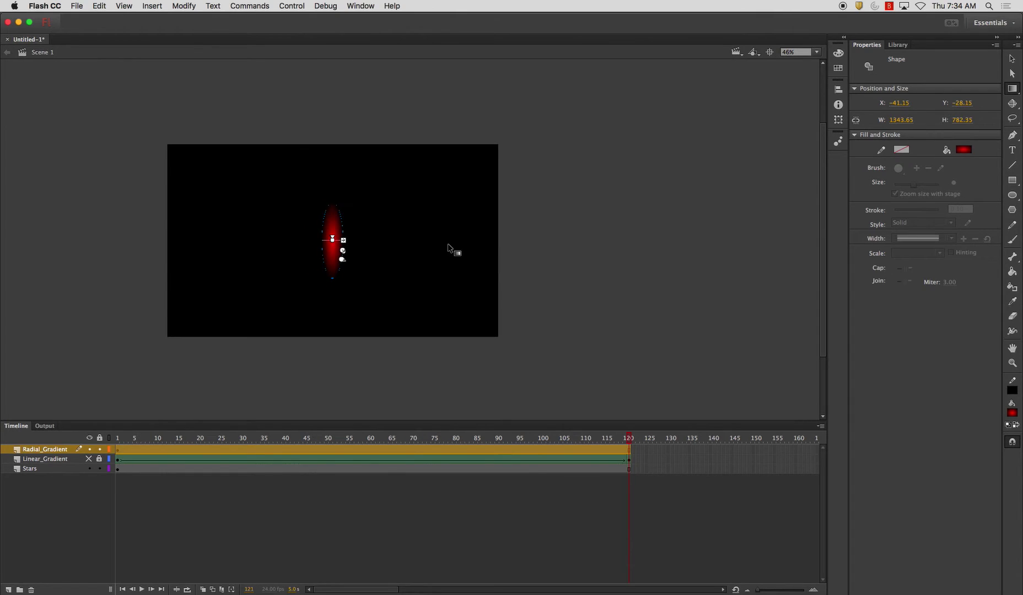
key(super+z)
key(super+z)
key(super+z)
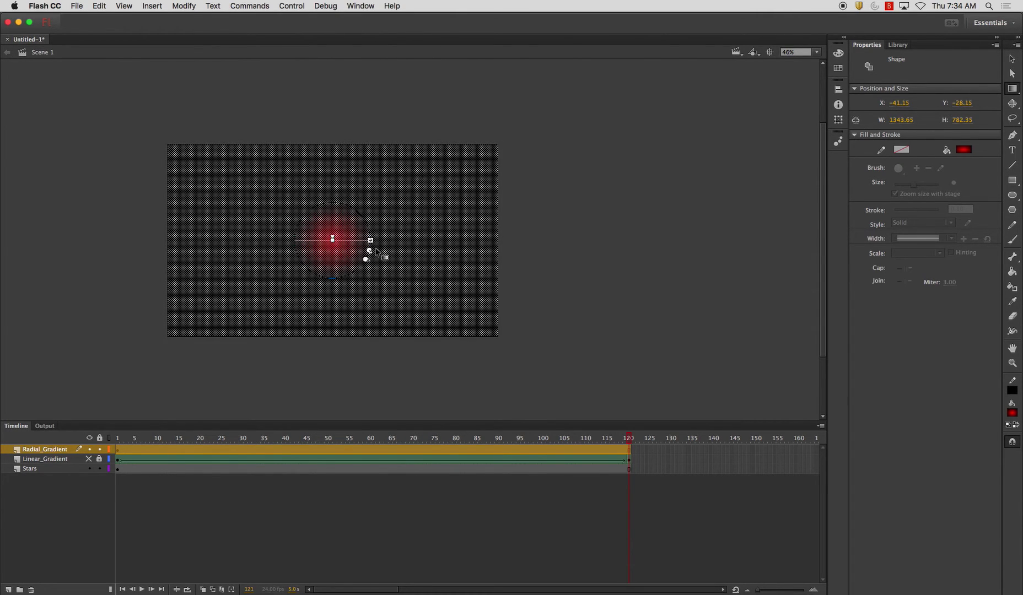
key(Escape)
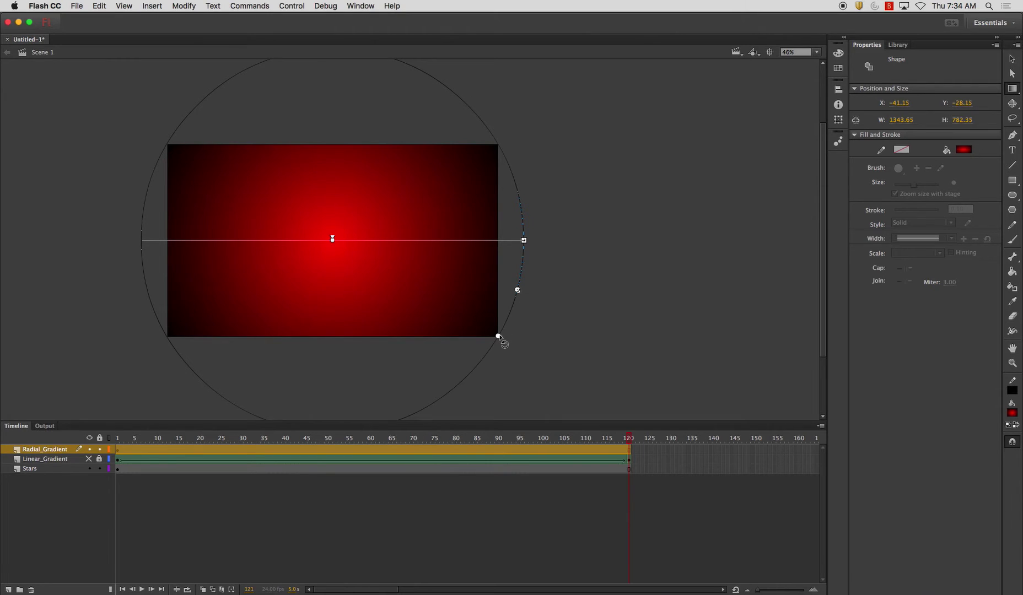
drag(500, 337, 438, 182)
key(cmd+z)
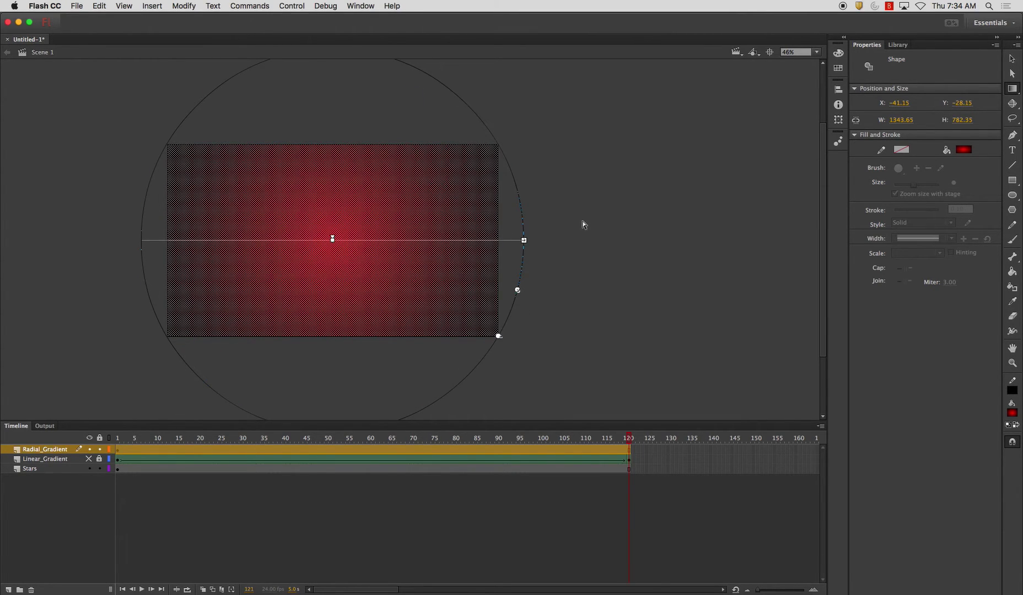
click(573, 220)
click(377, 220)
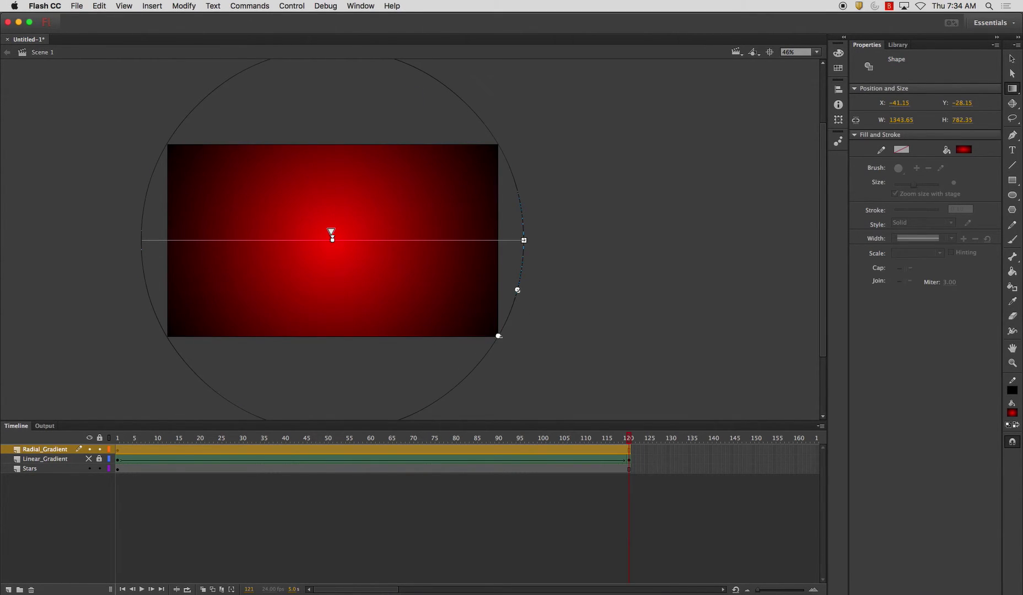
Try shifting the focal point and reshaping the ellipse, then restore the full circular red gradient.
drag(331, 233, 404, 232)
key(q)
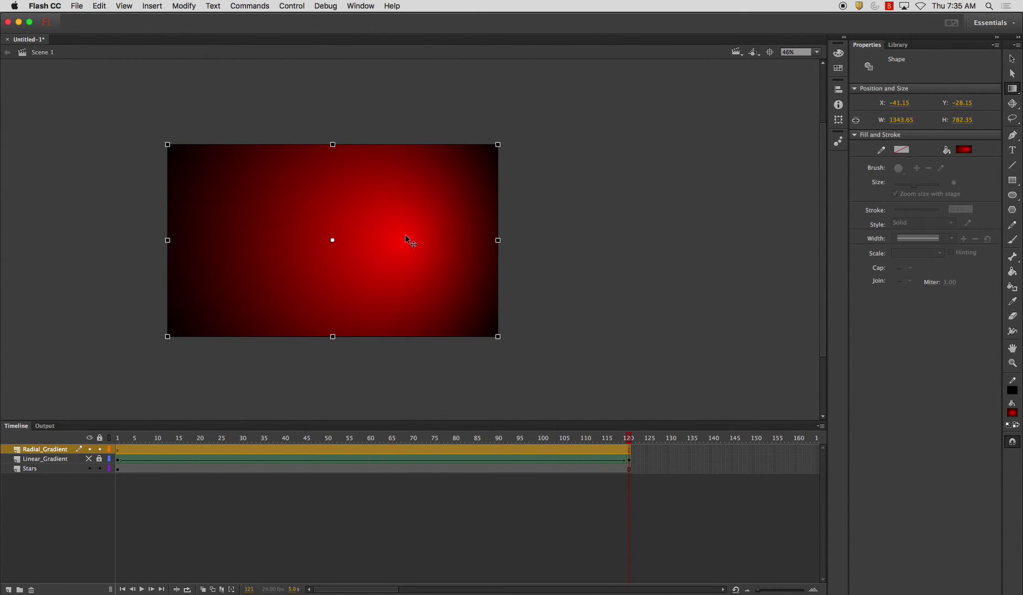
key(f)
click(513, 242)
click(496, 242)
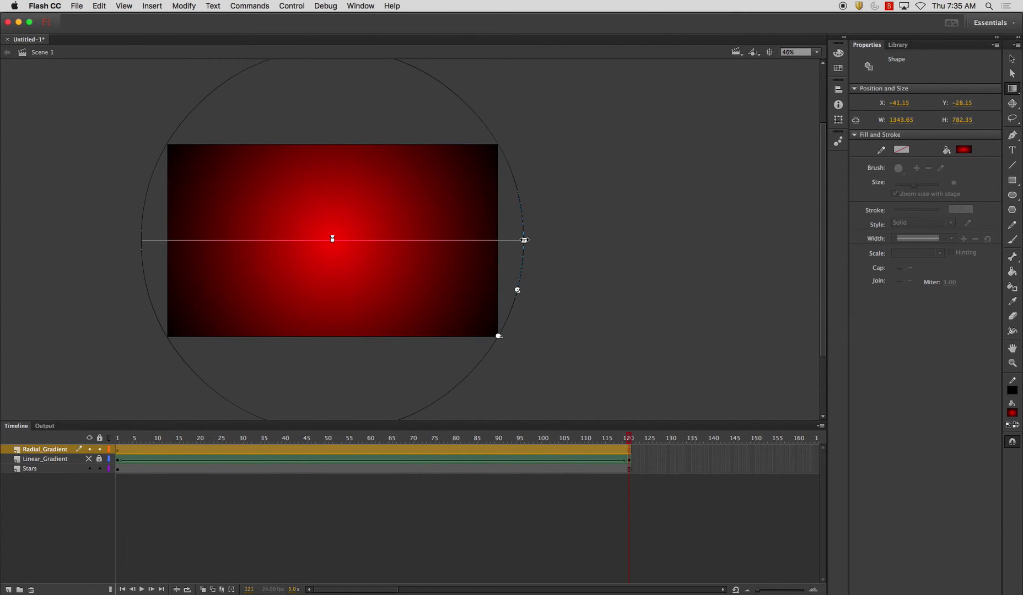
drag(524, 240, 397, 239)
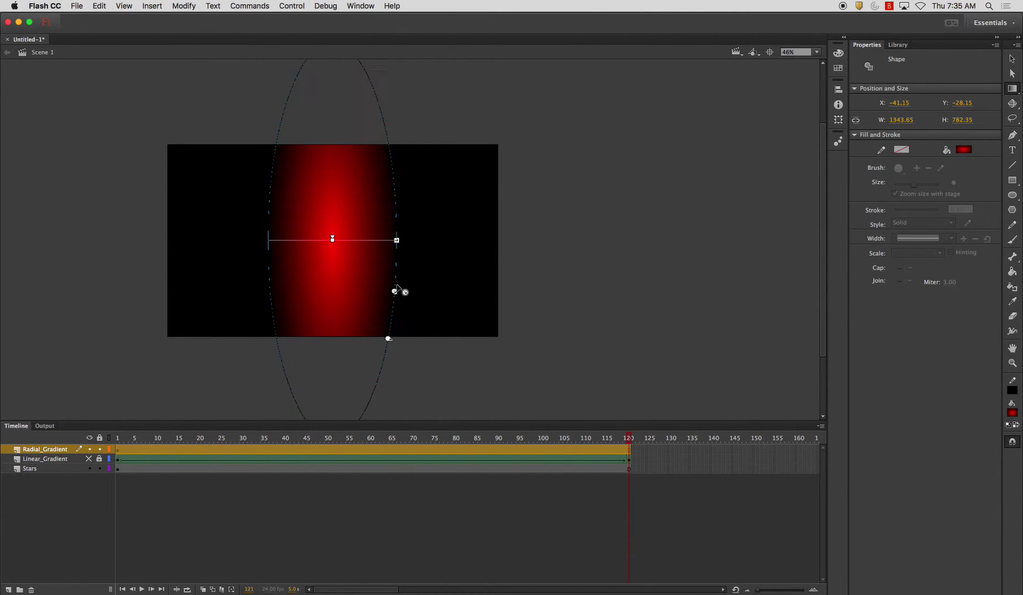
drag(395, 290, 357, 335)
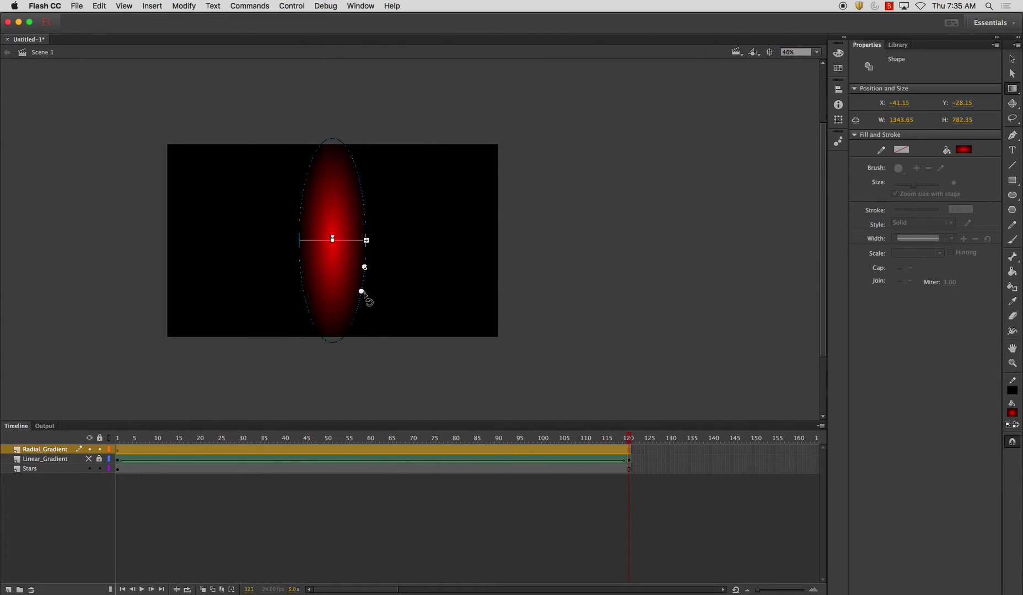
drag(363, 293, 365, 236)
key(q)
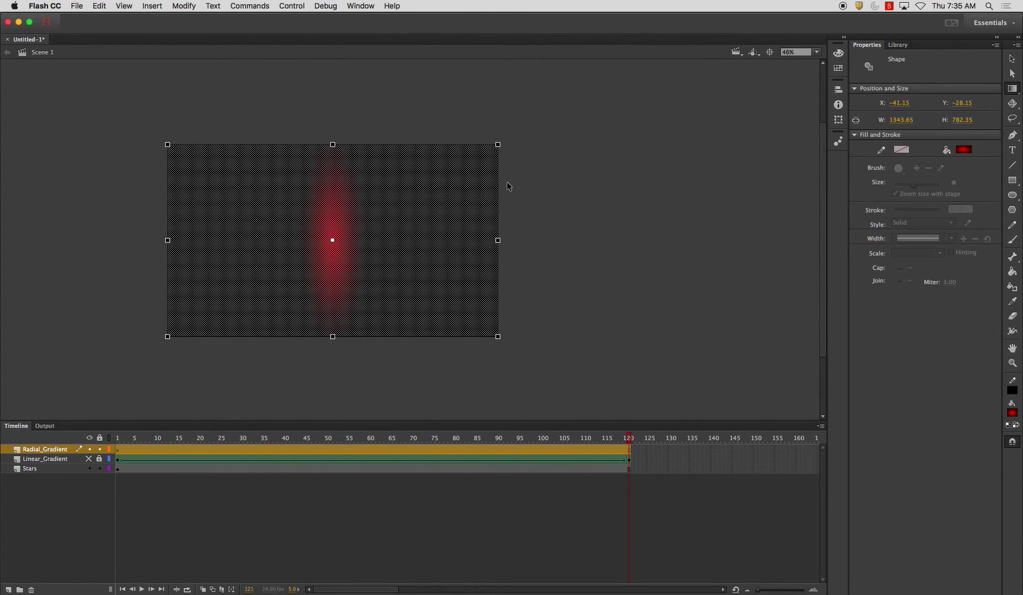
key(super+z)
key(super+z)
key(super+z)
click(506, 179)
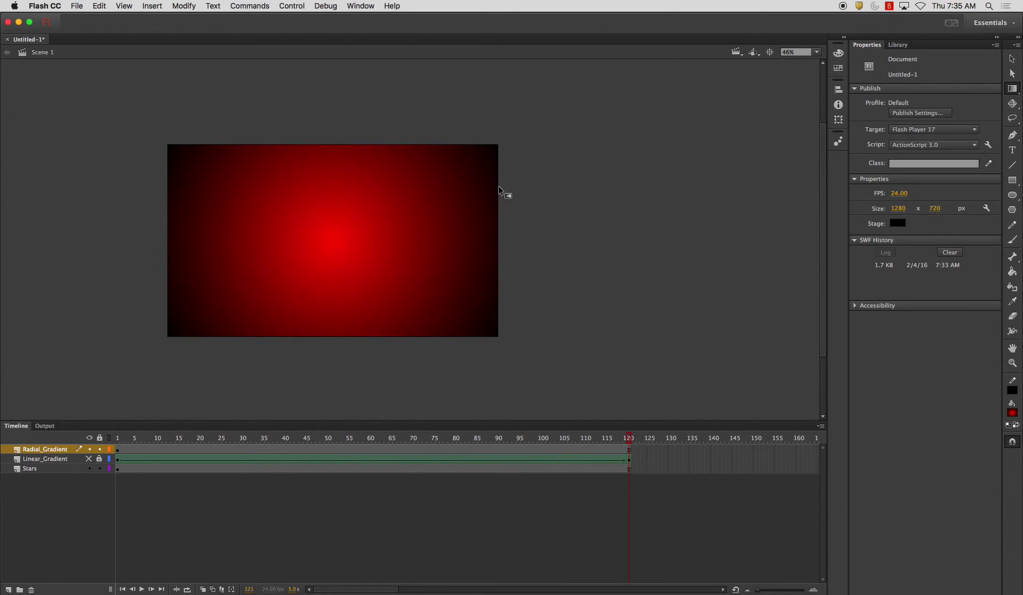
click(425, 222)
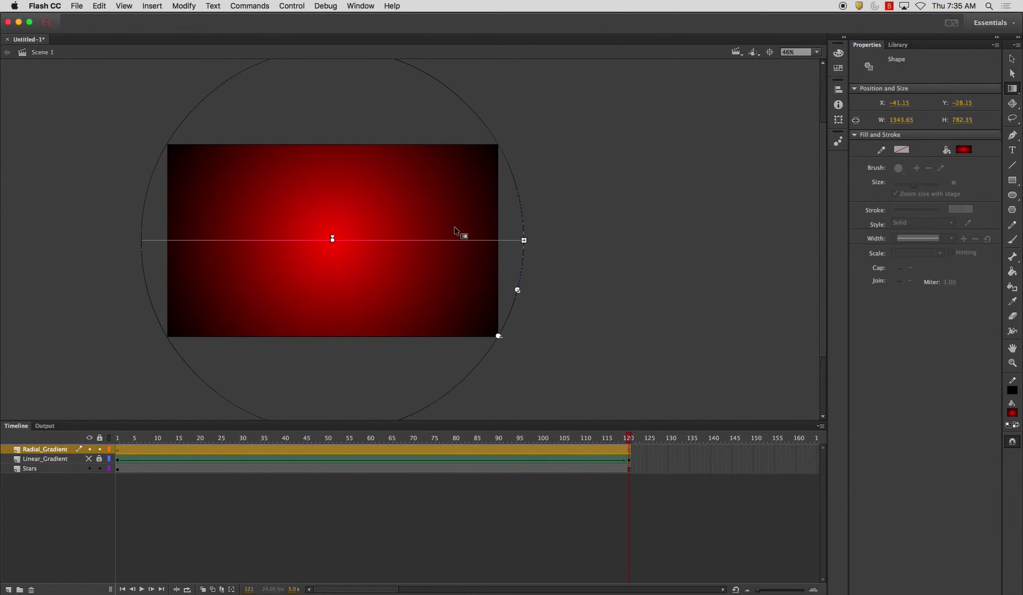
Make the radial gradient's centre stop yellow in the Color panel.
click(838, 54)
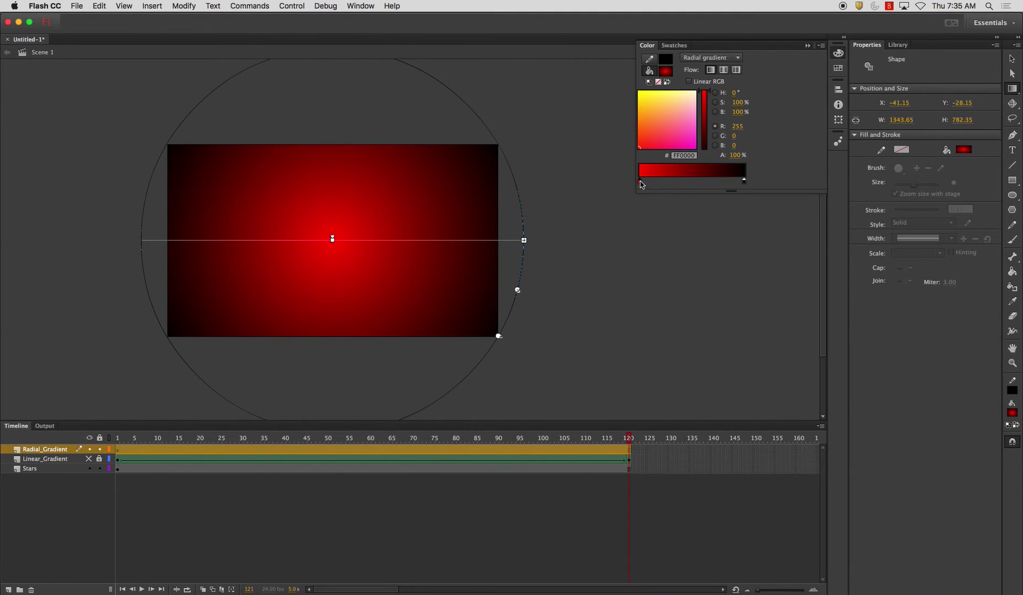
drag(648, 146, 632, 92)
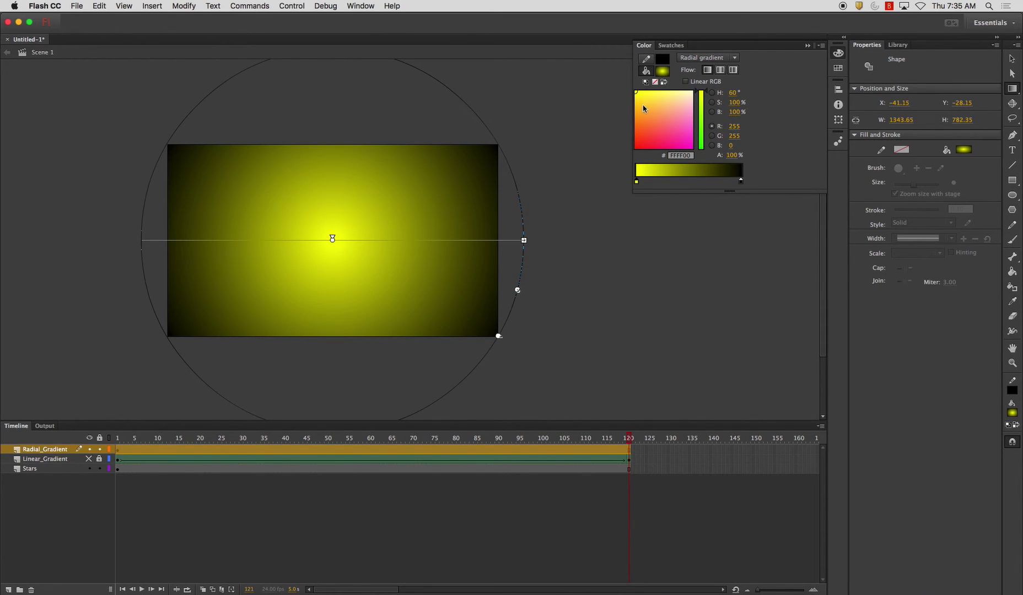
drag(635, 113, 613, 76)
click(837, 53)
click(837, 54)
drag(631, 111, 712, 109)
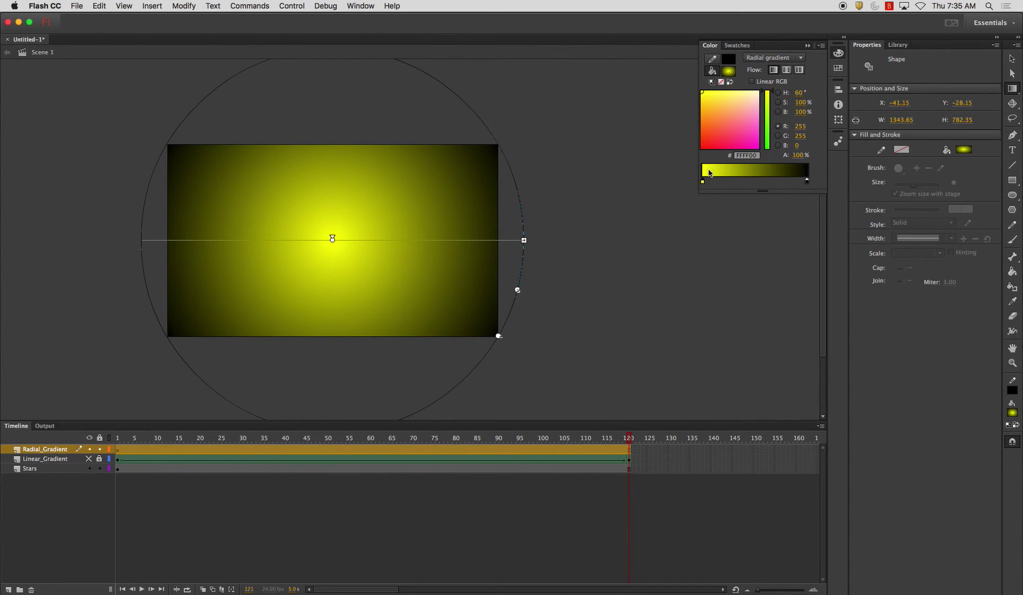
Add a second gradient stop coloured dark orange, enlarging the yellow centre.
click(728, 180)
drag(728, 181, 717, 181)
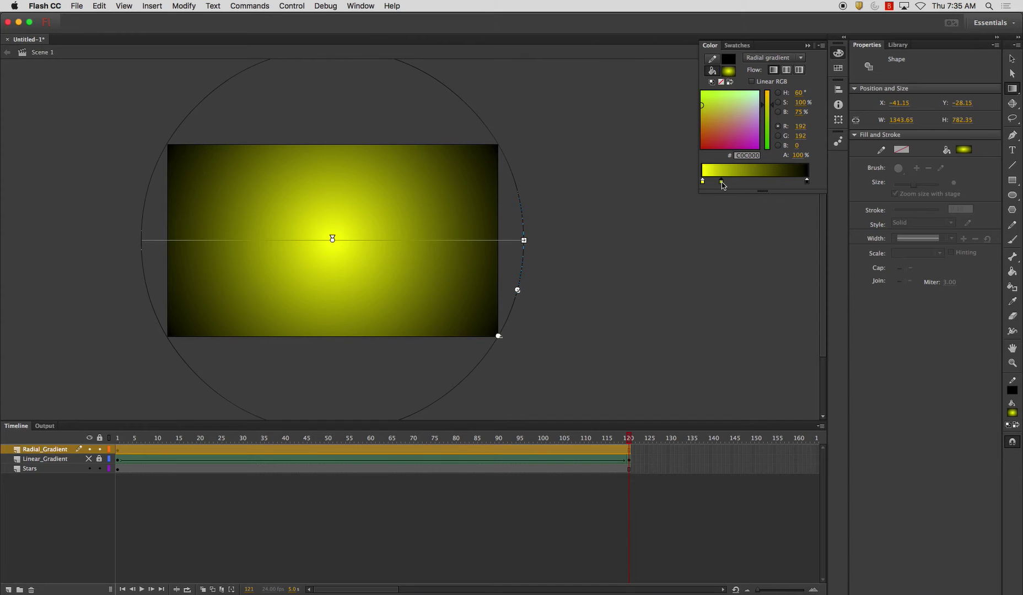
click(703, 109)
mouse_move(702, 109)
mouse_down()
mouse_move(766, 144)
mouse_move(758, 153)
mouse_up()
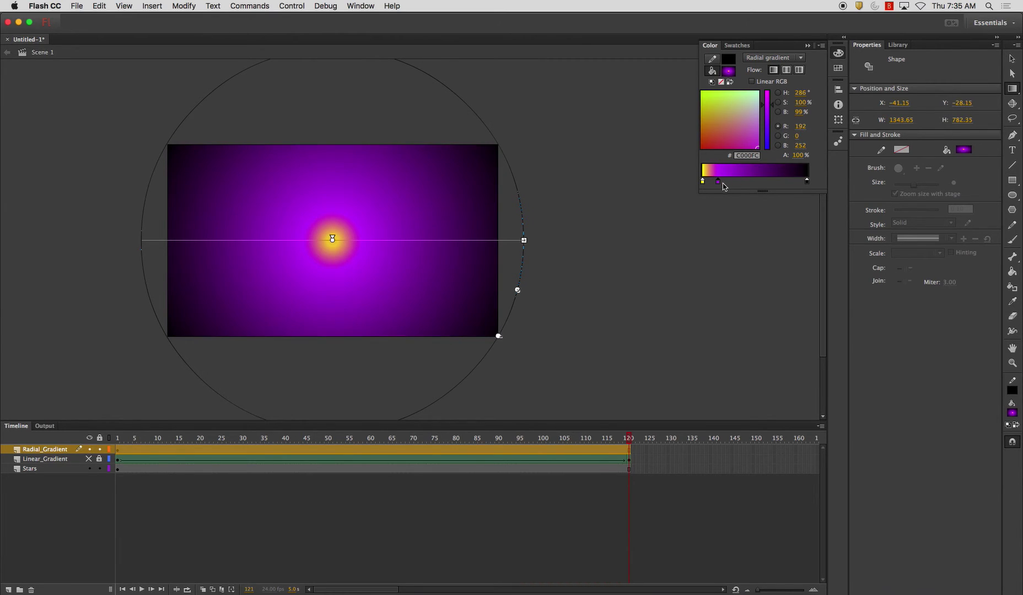
drag(719, 185, 732, 184)
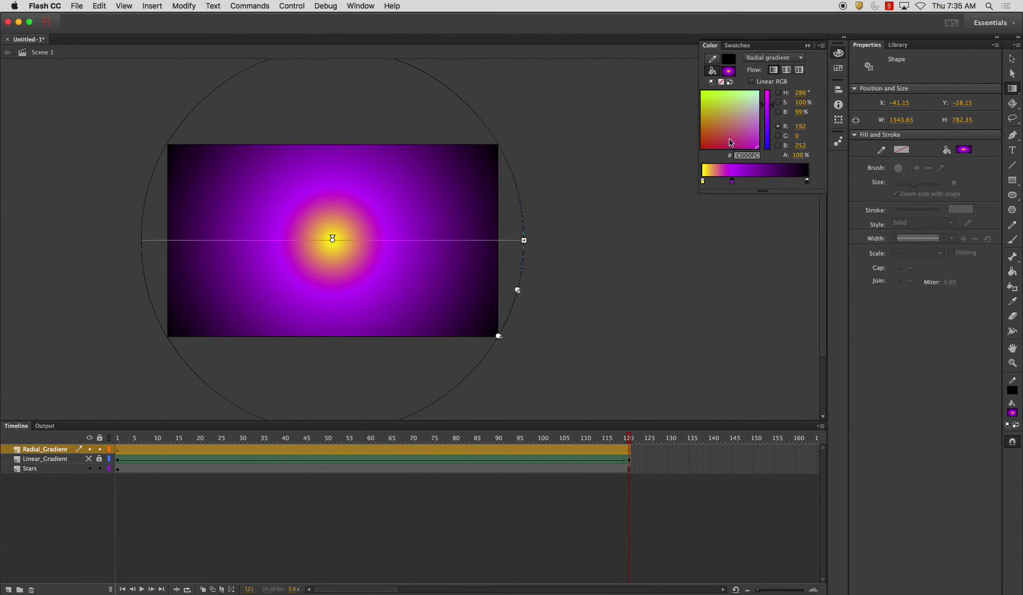
mouse_move(754, 144)
mouse_down()
mouse_move(669, 164)
mouse_move(690, 126)
mouse_up()
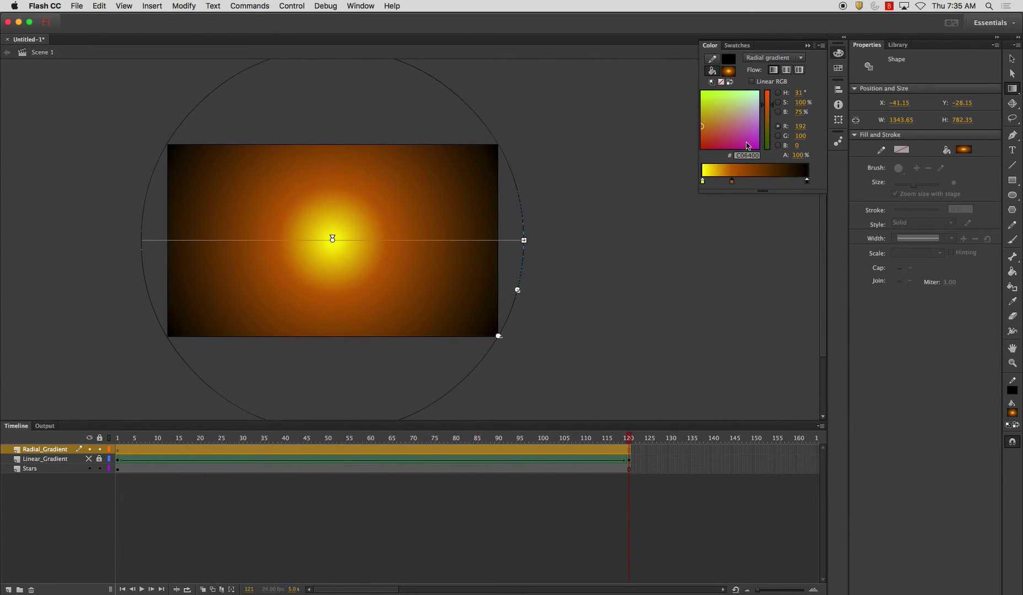
Add a further gradient stop and colour it bright magenta.
drag(749, 183, 760, 182)
drag(736, 132, 724, 155)
drag(763, 120, 765, 89)
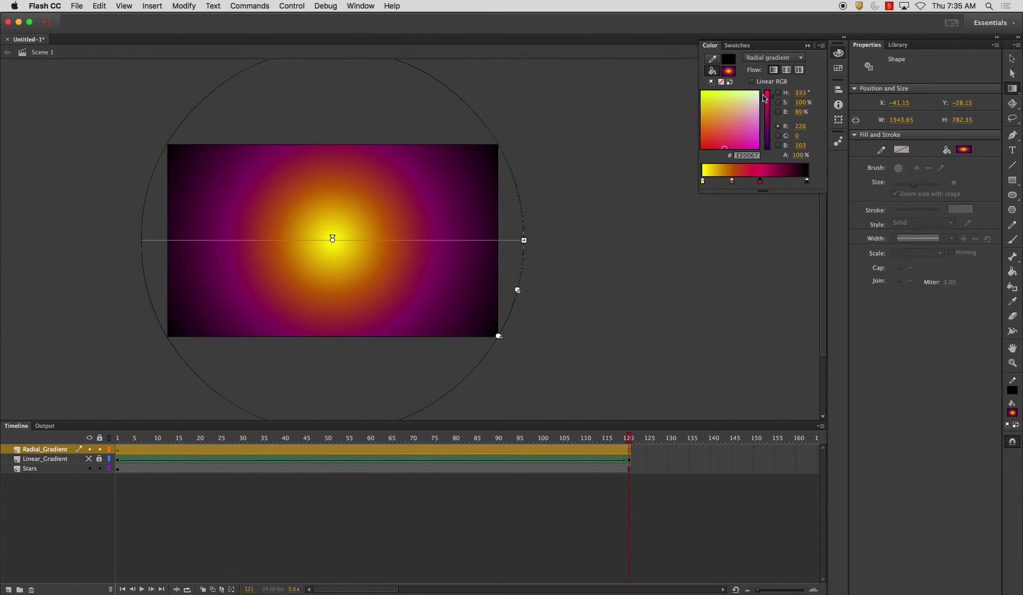
mouse_move(724, 137)
mouse_down()
mouse_move(758, 152)
mouse_move(733, 182)
mouse_move(775, 182)
mouse_move(781, 214)
mouse_up()
Add a dark purple outermost stop and set its alpha to 0%.
click(770, 182)
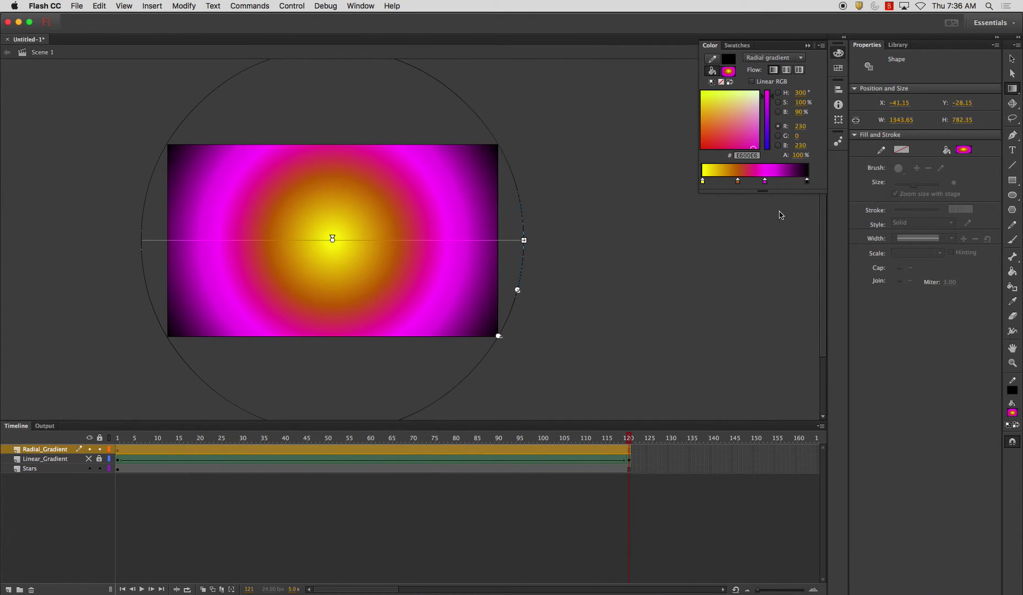
click(790, 181)
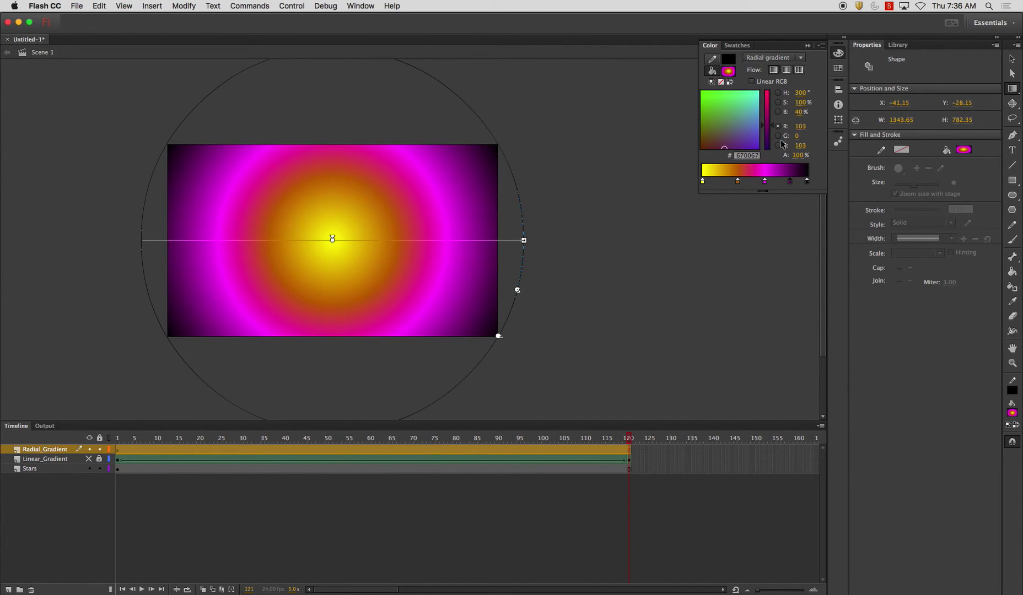
double_click(807, 181)
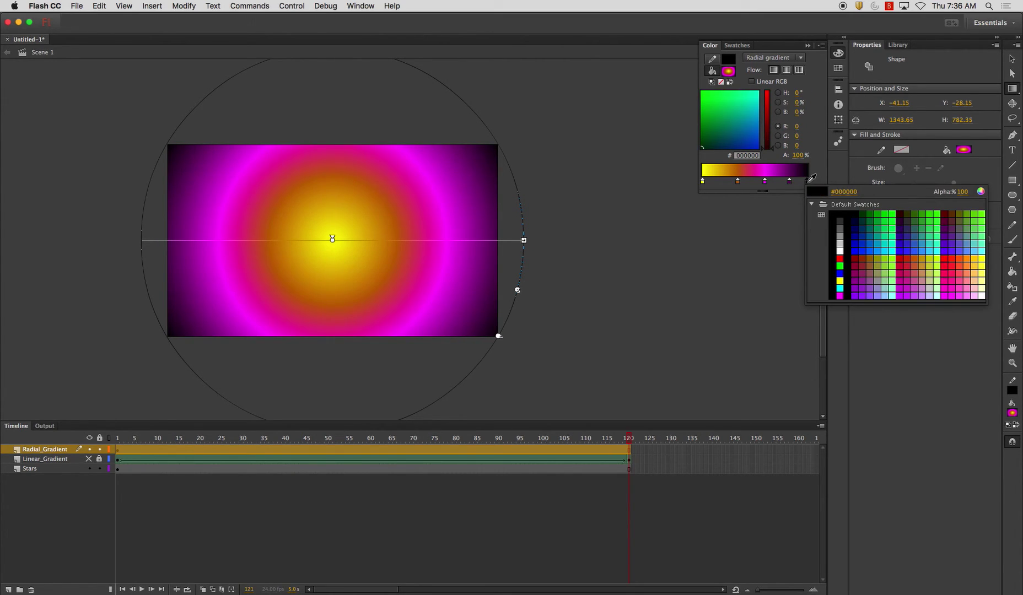
click(811, 178)
drag(796, 155, 778, 156)
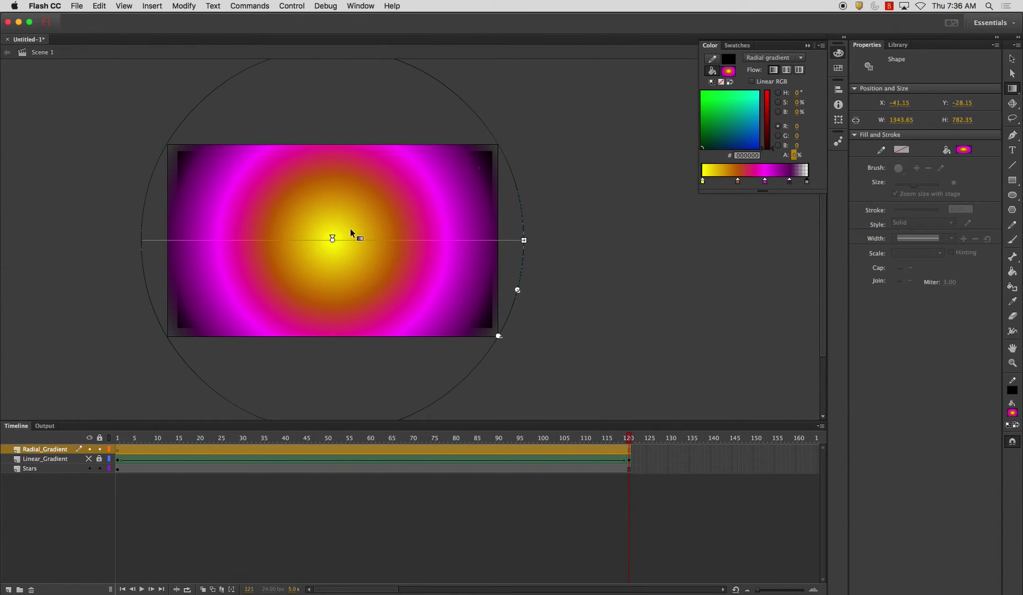
Move the gradient centre down to the stage bottom and set the magenta stop's alpha to 65%.
drag(332, 239, 337, 336)
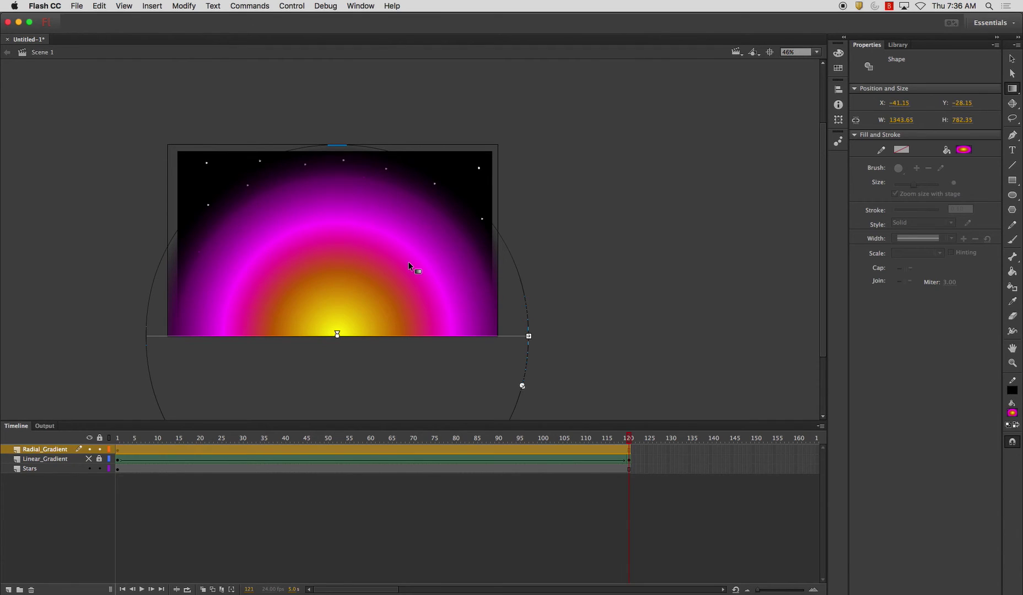
click(838, 53)
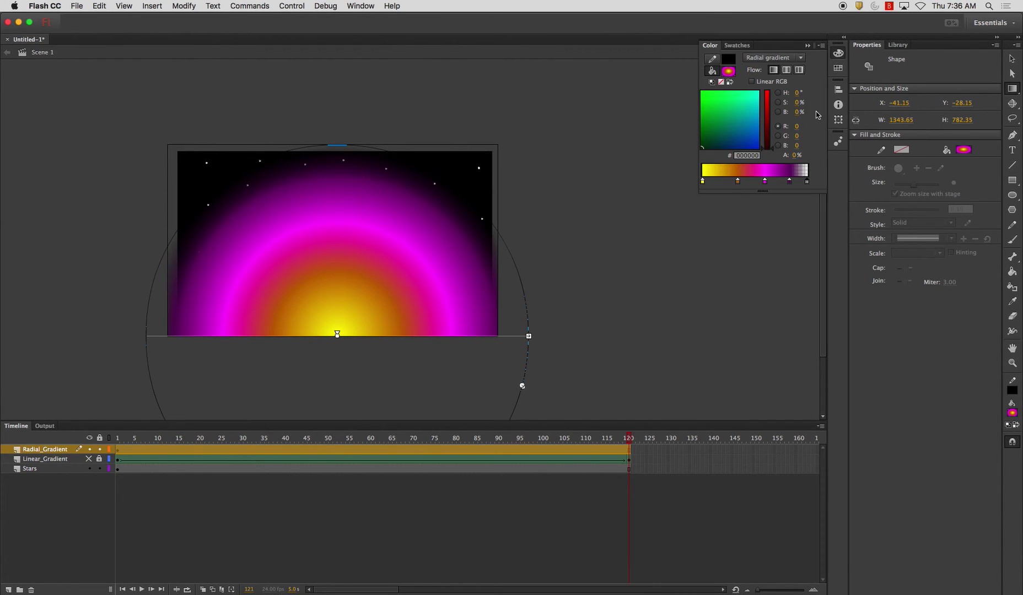
click(764, 182)
click(799, 156)
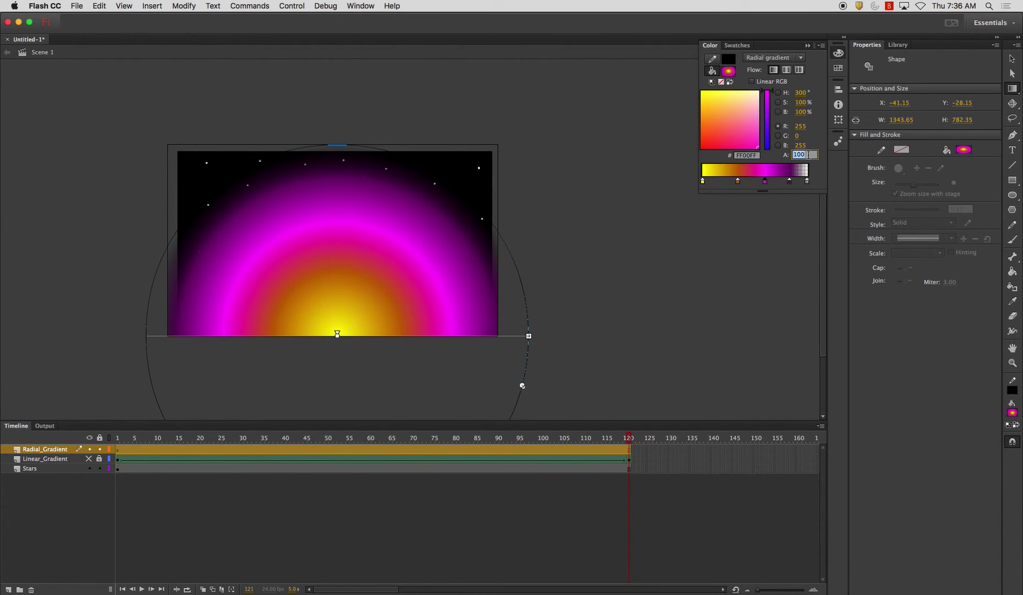
text(65)
key(Return)
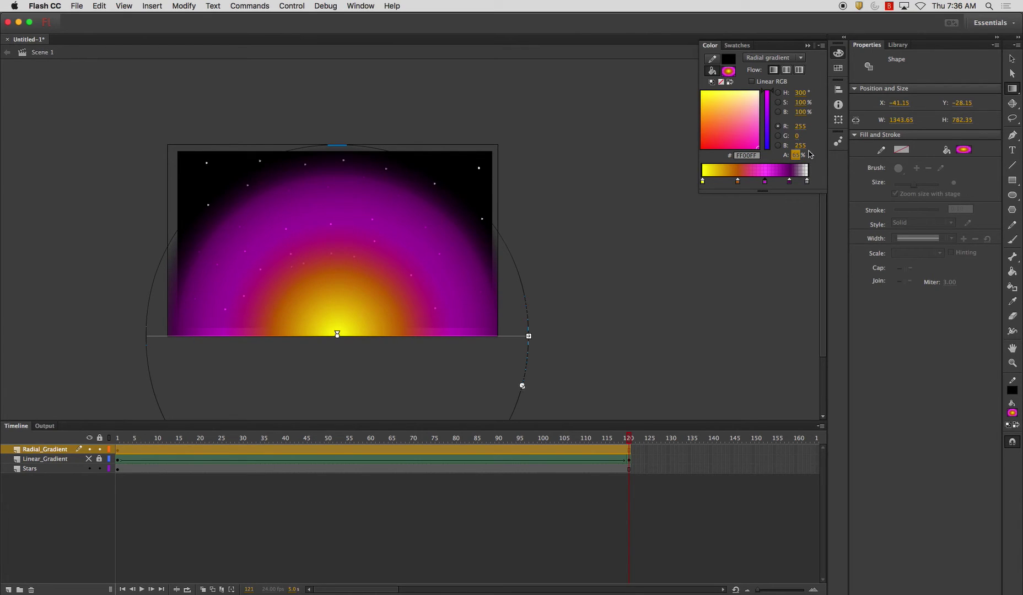
Set the dark purple stop's alpha to 65% and raise the magenta stop to 75%.
click(788, 181)
click(799, 156)
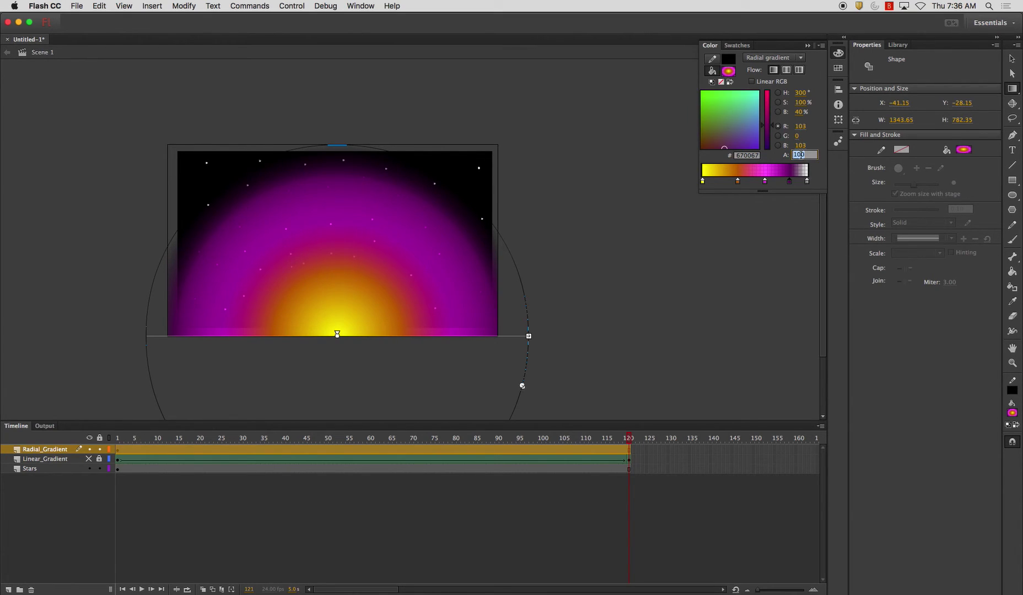
text(65)
key(Return)
click(764, 181)
click(799, 156)
text(75)
key(Return)
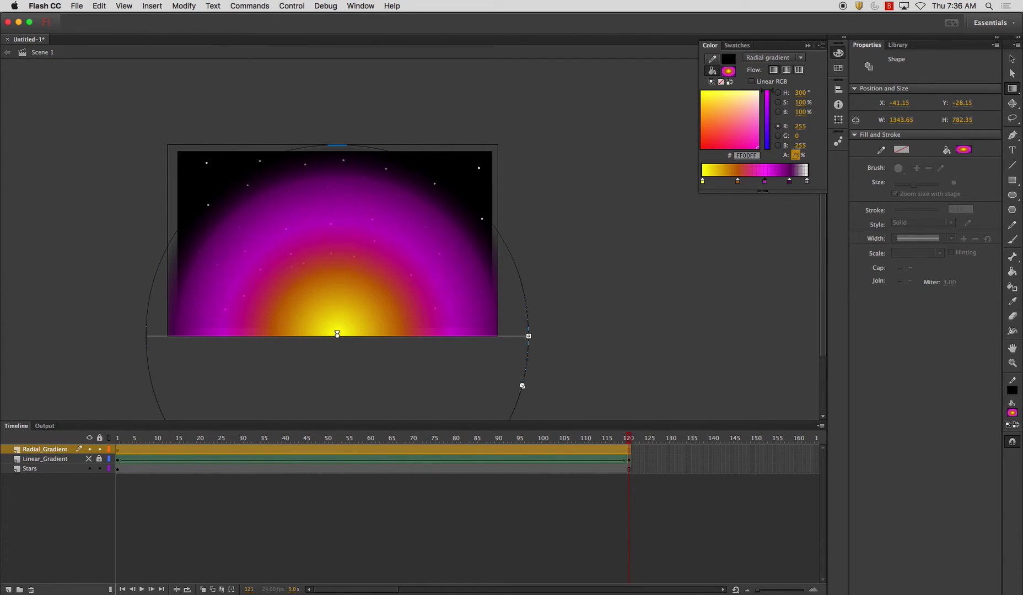
Nudge the orange stop slightly inward and rewind the timeline to frame 1.
click(737, 181)
drag(737, 182, 733, 181)
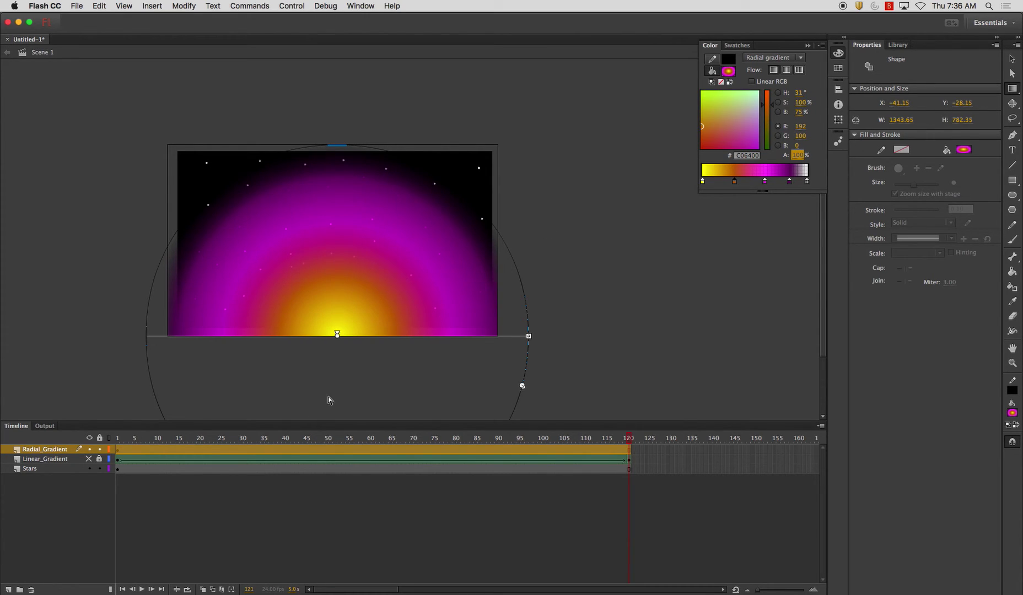
drag(181, 434, 118, 438)
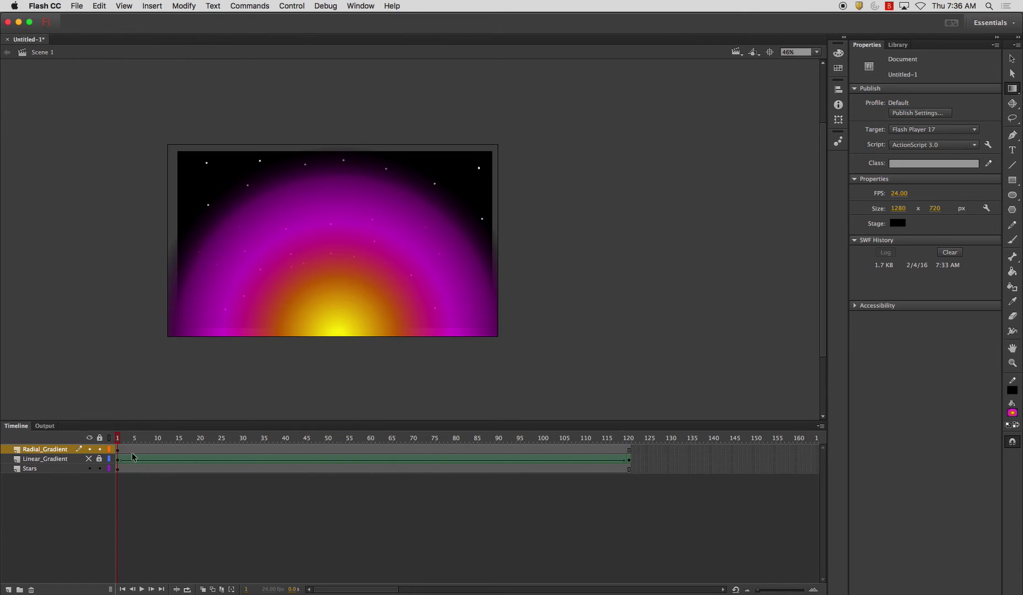
Add a keyframe at frame 121 and a shape tween on the Radial_Gradient layer, then scrub to preview.
click(628, 450)
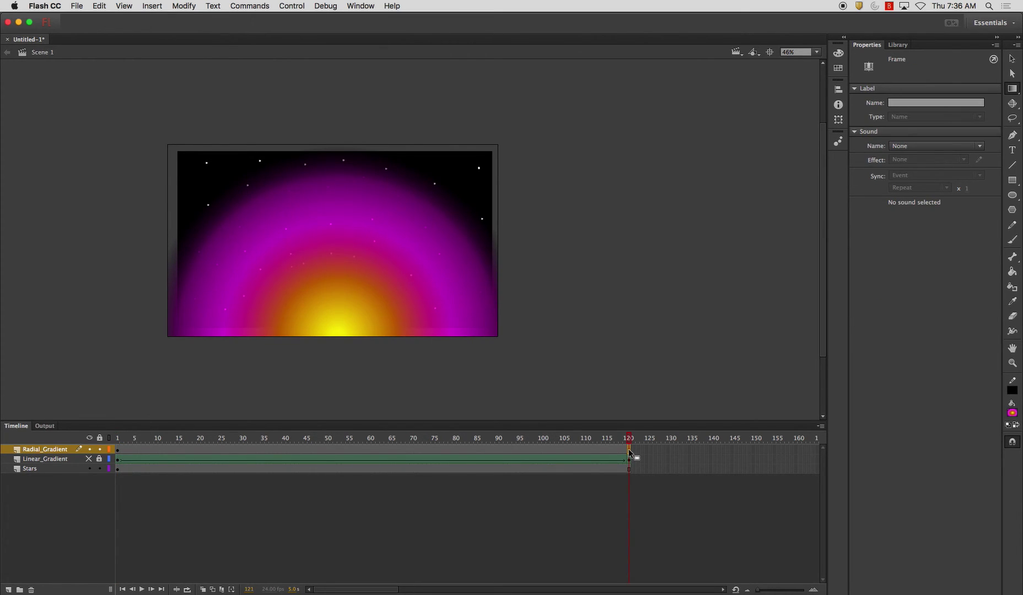
key(F6)
click(376, 302)
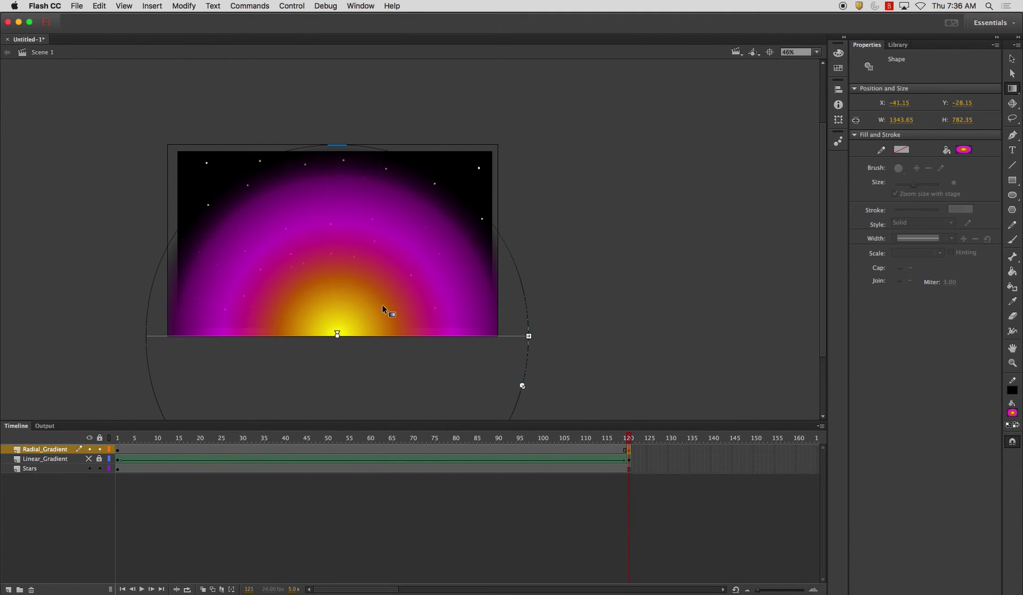
click(263, 450)
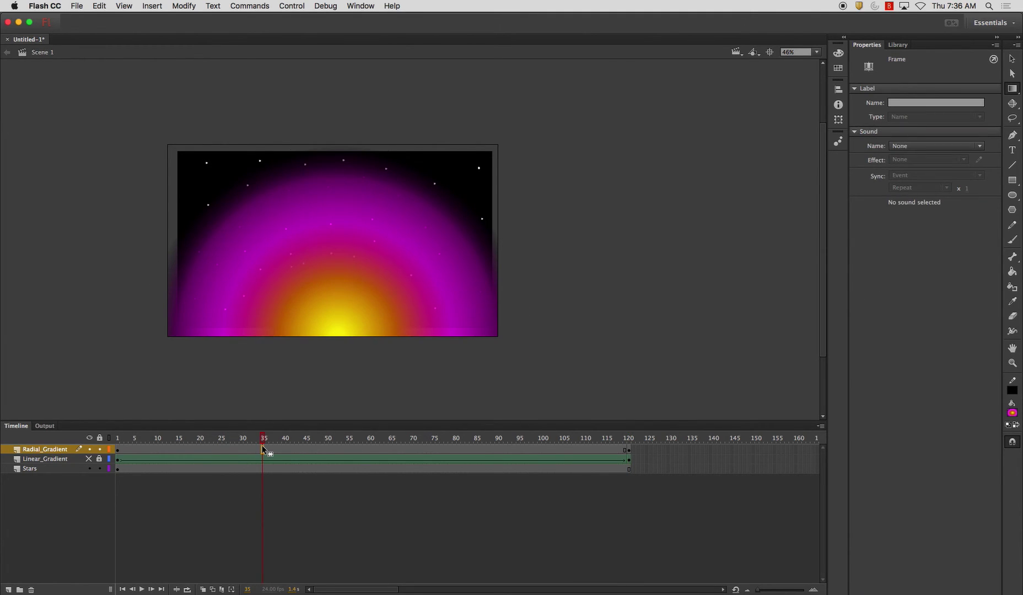
right_click(263, 449)
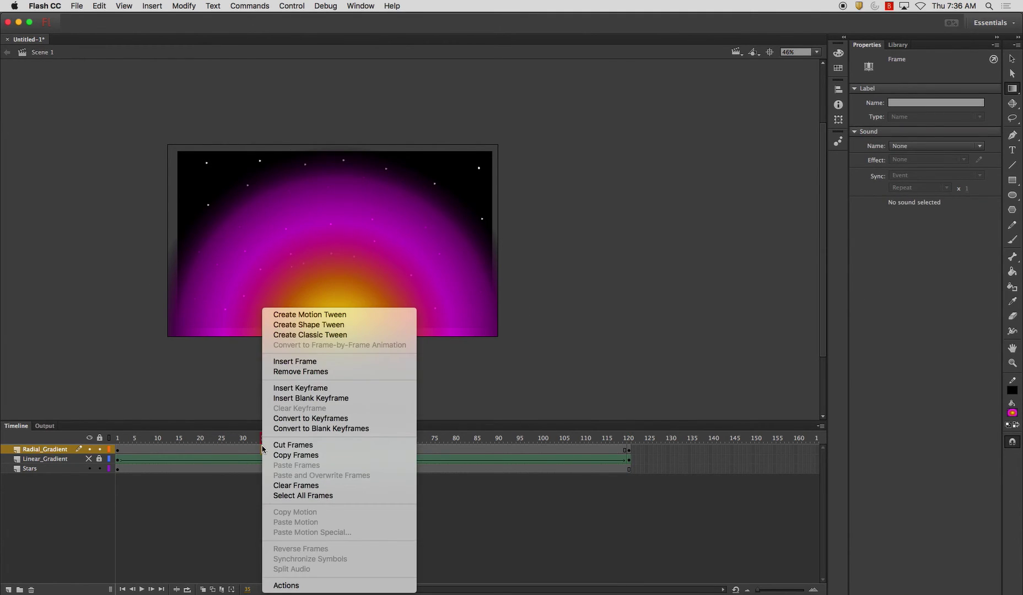
click(333, 325)
drag(254, 438, 629, 439)
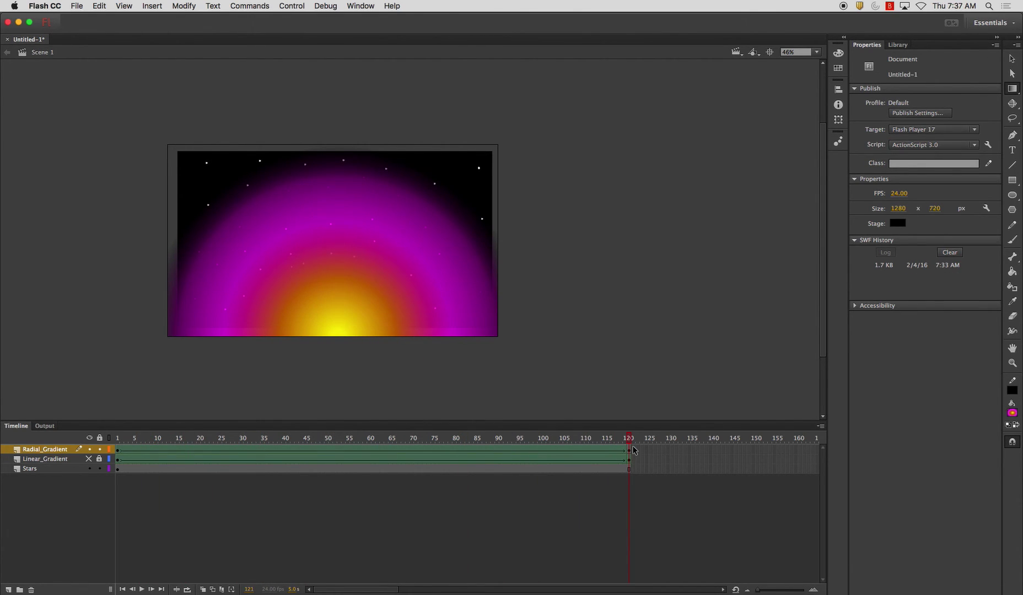
key(shift+comma)
drag(123, 438, 89, 455)
drag(286, 439, 654, 444)
On frame 1, move the radial glow's centre up to the top of the stage.
click(360, 291)
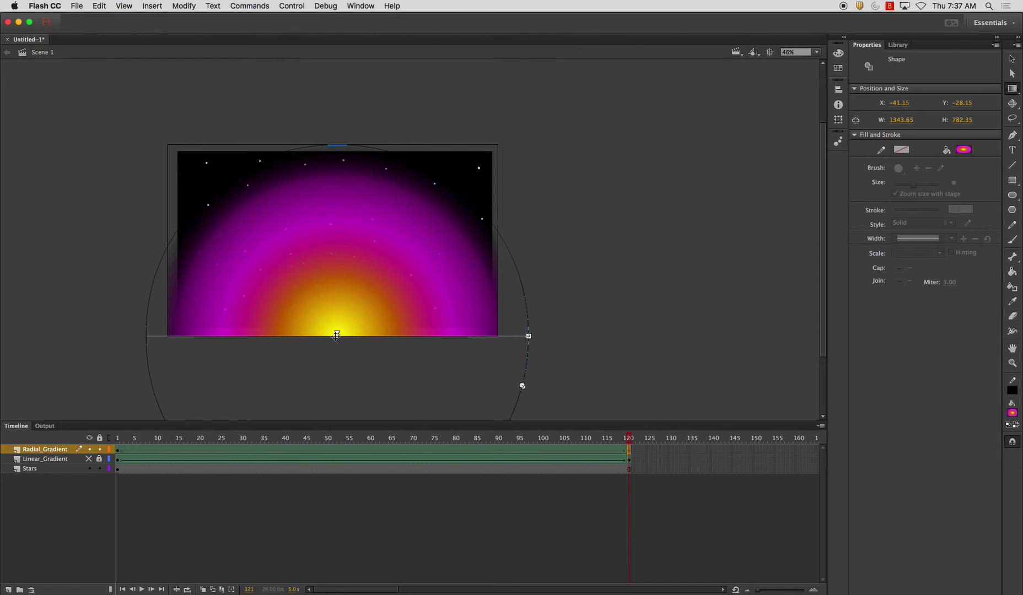
click(117, 438)
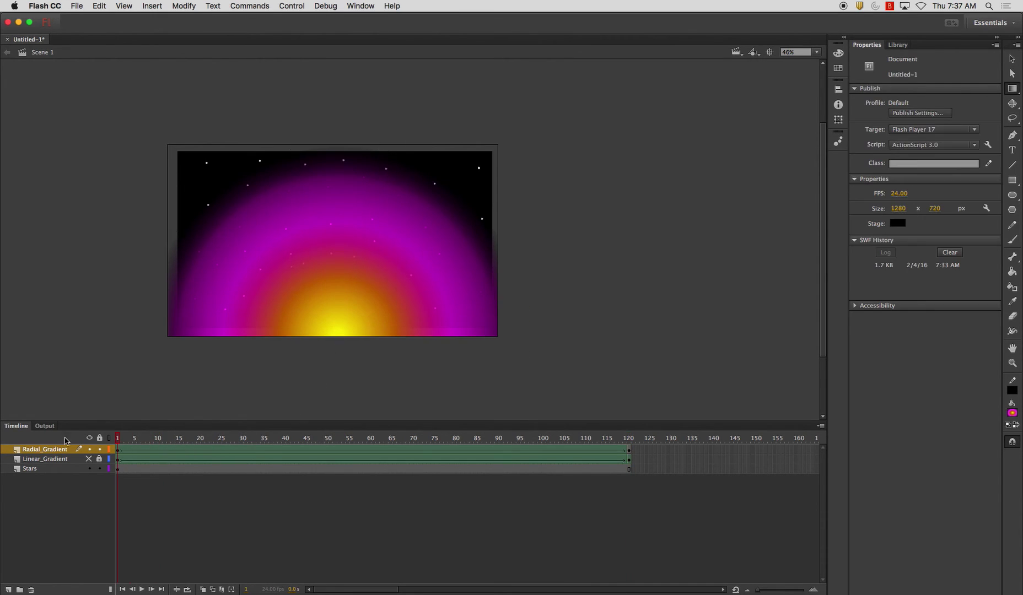
click(307, 289)
drag(338, 333, 328, 44)
click(513, 171)
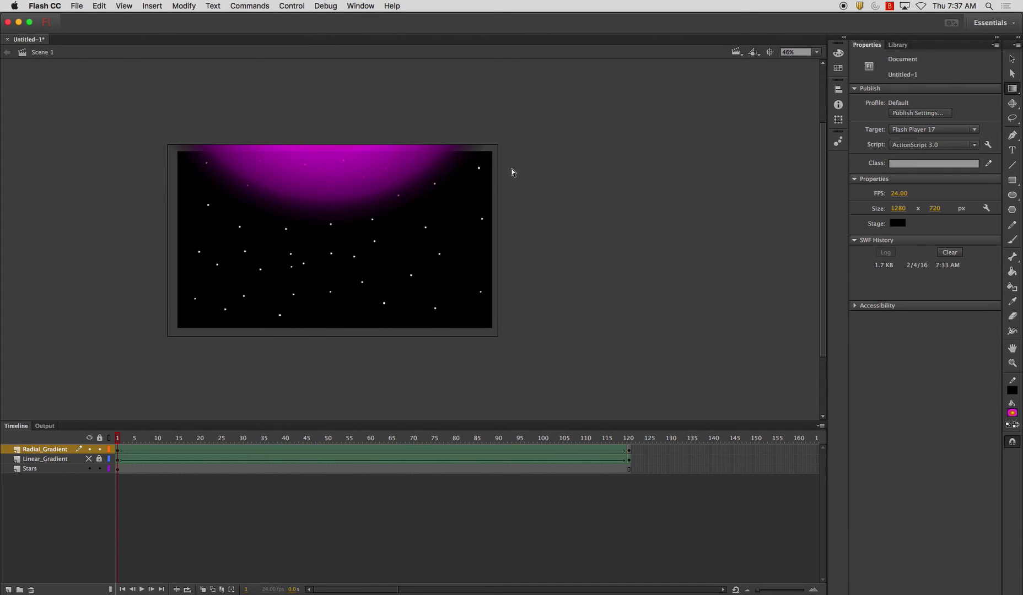
click(354, 172)
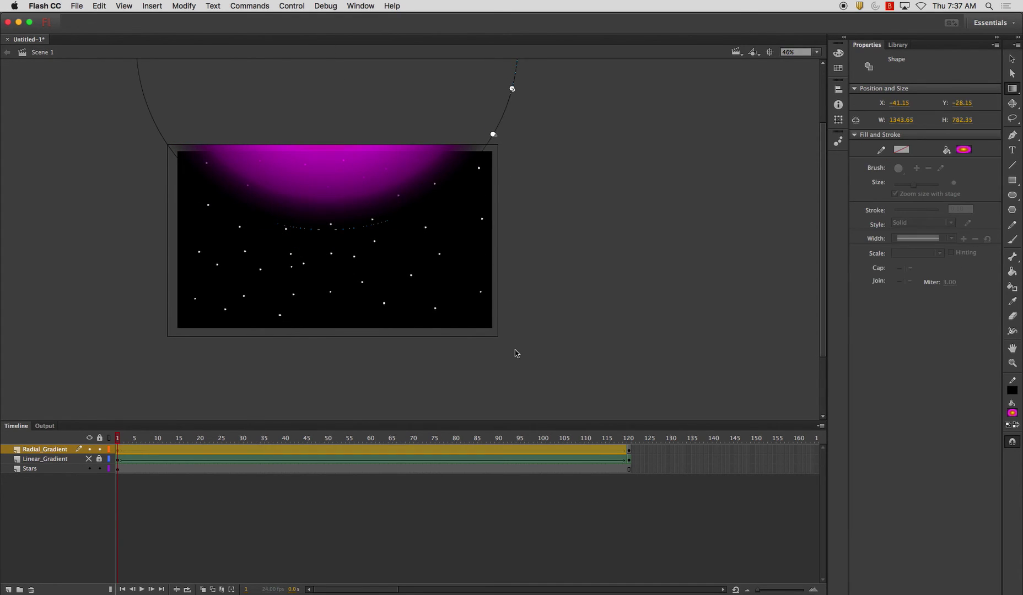
On frame 121, move the glow's centre below the bottom edge of the stage.
click(629, 439)
click(377, 268)
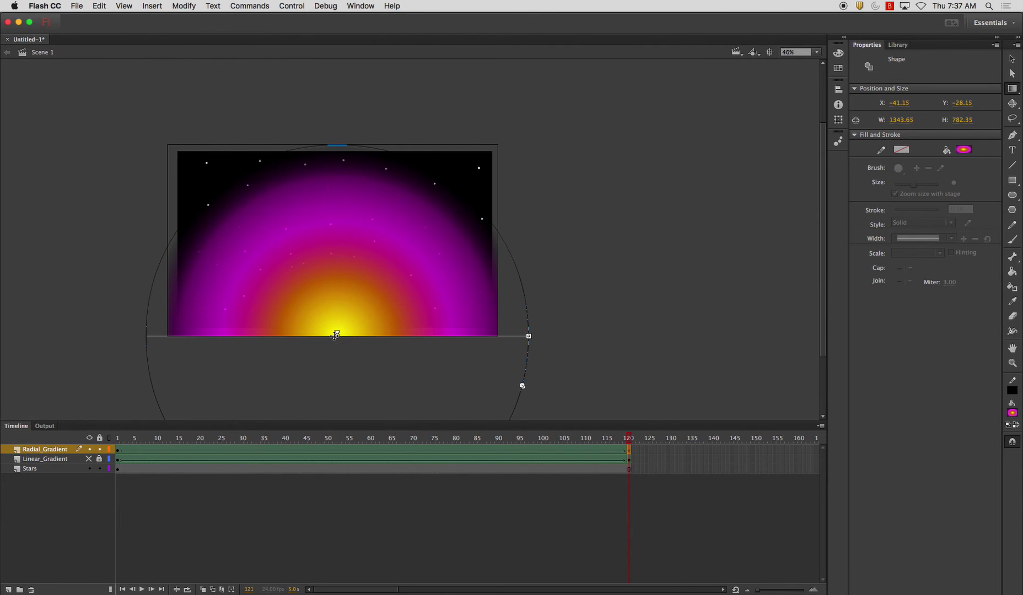
drag(337, 333, 338, 505)
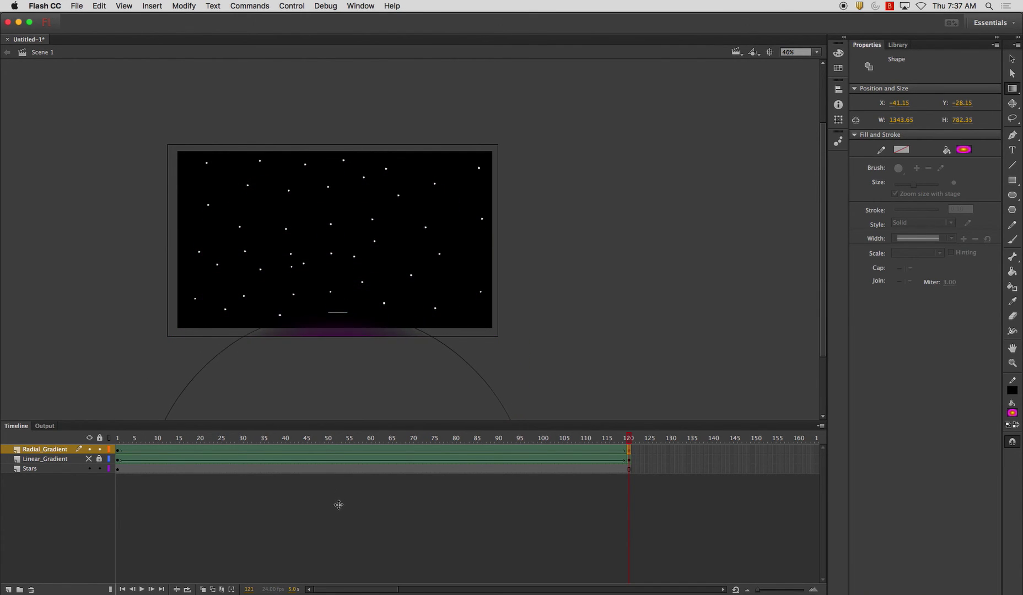
Turn the Linear_Gradient layer into a guide layer, test-playing the movie before and after.
key(super+Return)
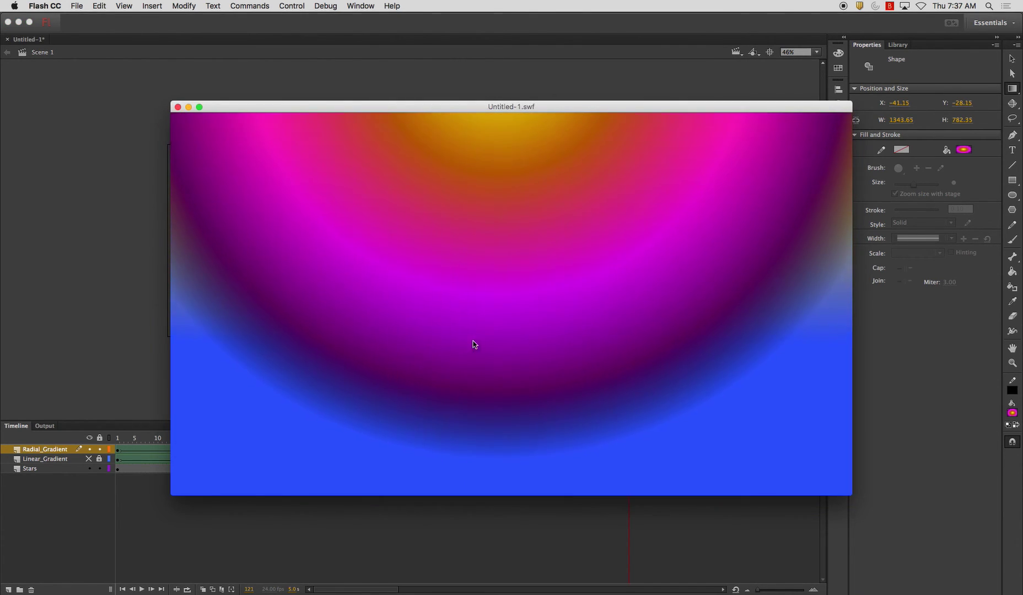
key(super+w)
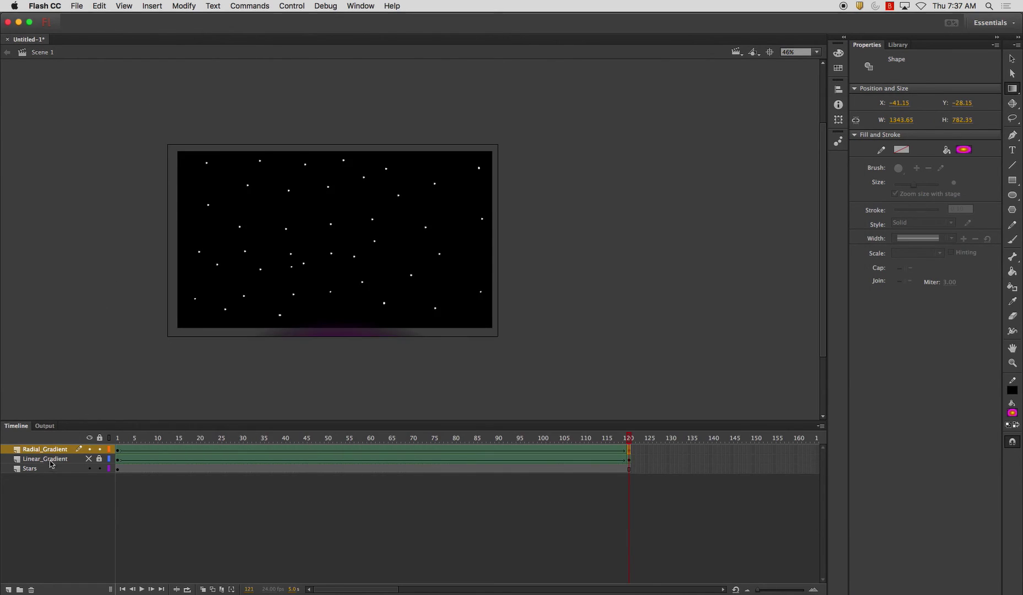
click(50, 461)
right_click(57, 461)
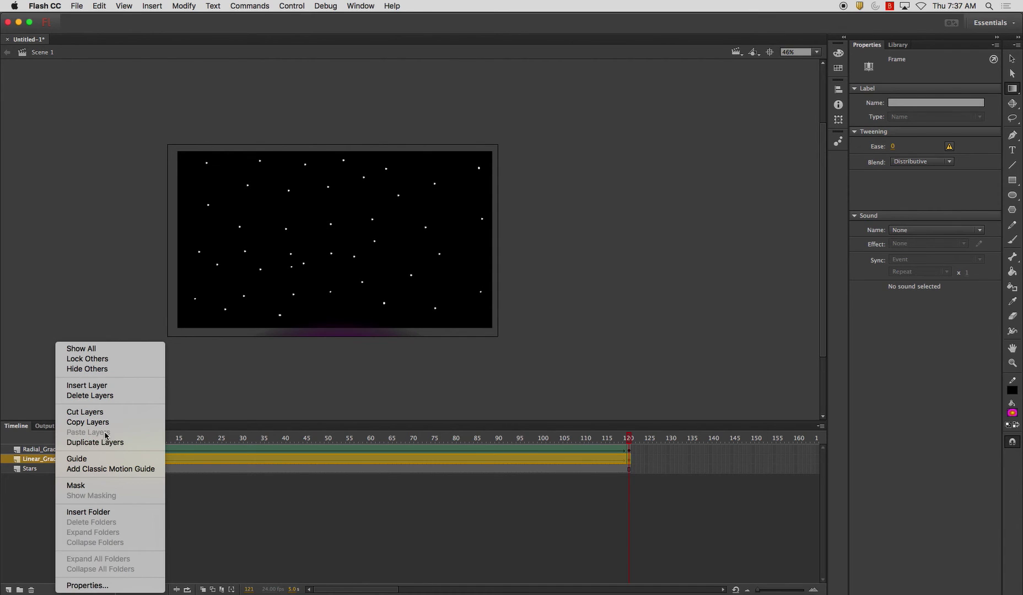
click(96, 460)
key(super+Return)
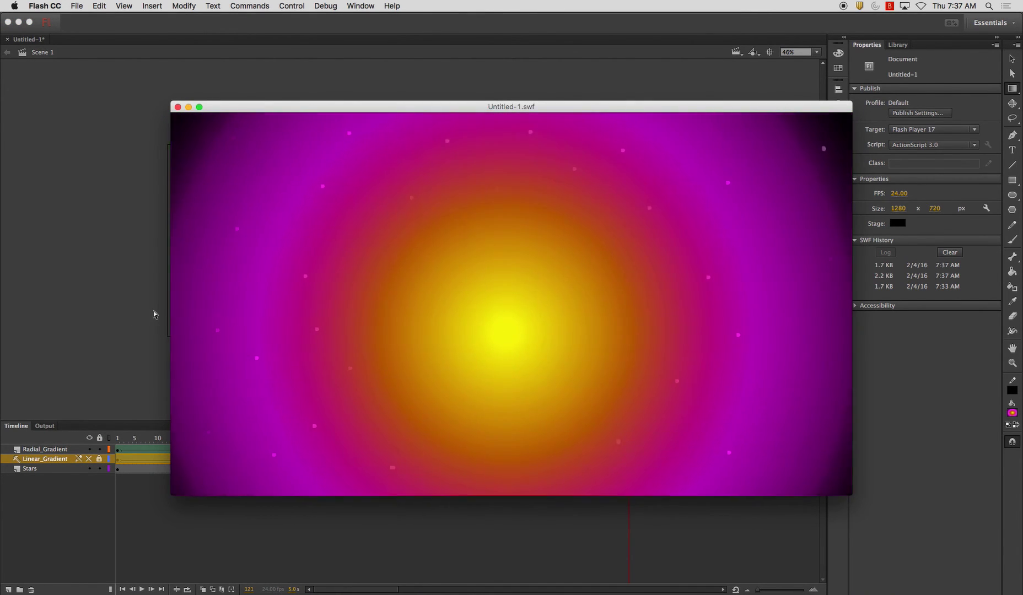
key(super+w)
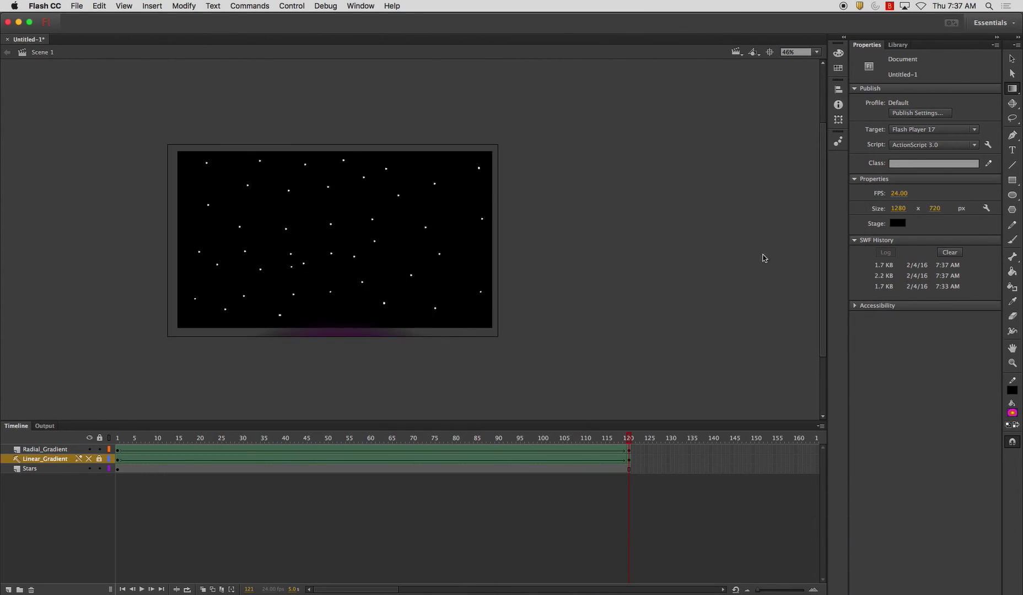
With the Rectangle tool active, add a new top layer named Foreground.
click(1011, 180)
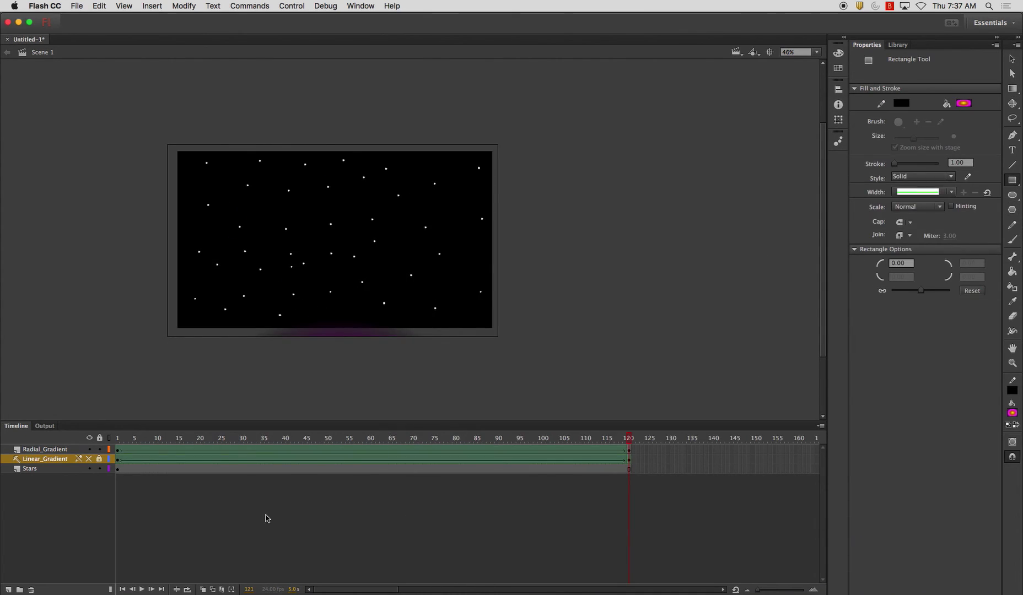
click(23, 467)
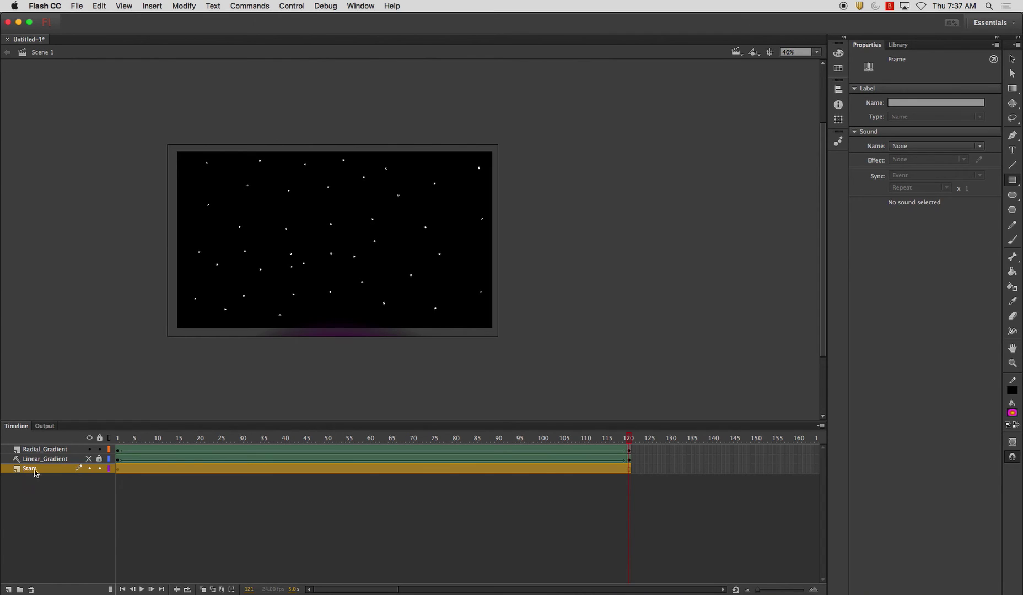
click(39, 450)
click(8, 589)
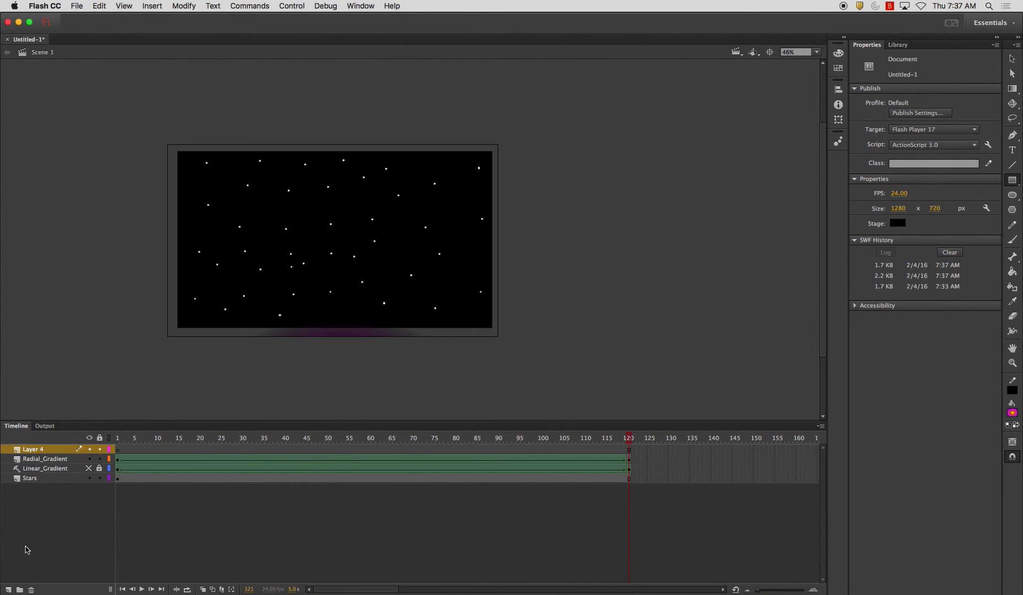
double_click(36, 449)
text(Fro)
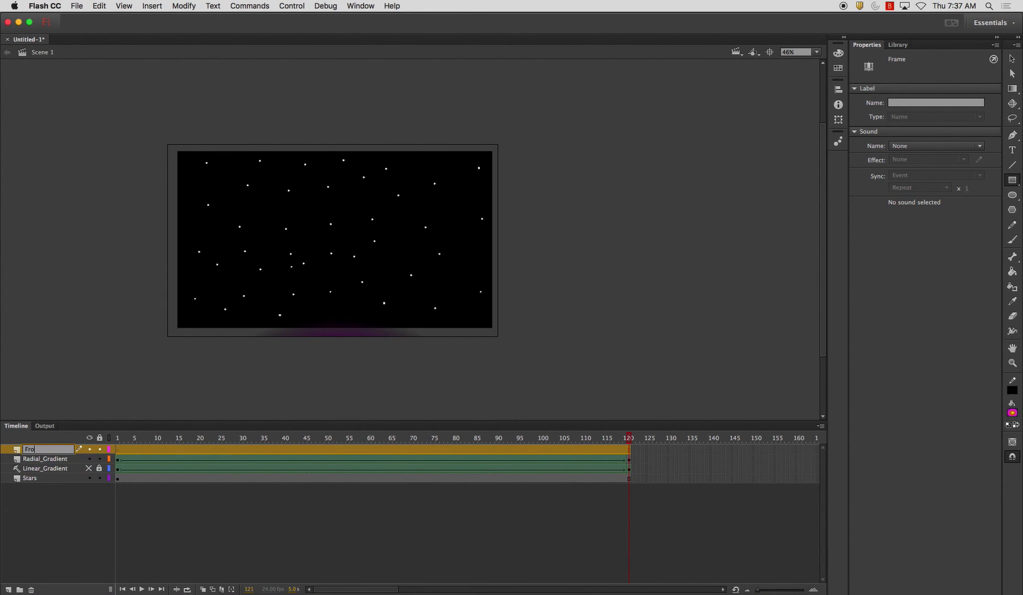
text(eground)
key(Return)
Set the fill to a linear gradient and remove its extra colour stops.
click(1015, 416)
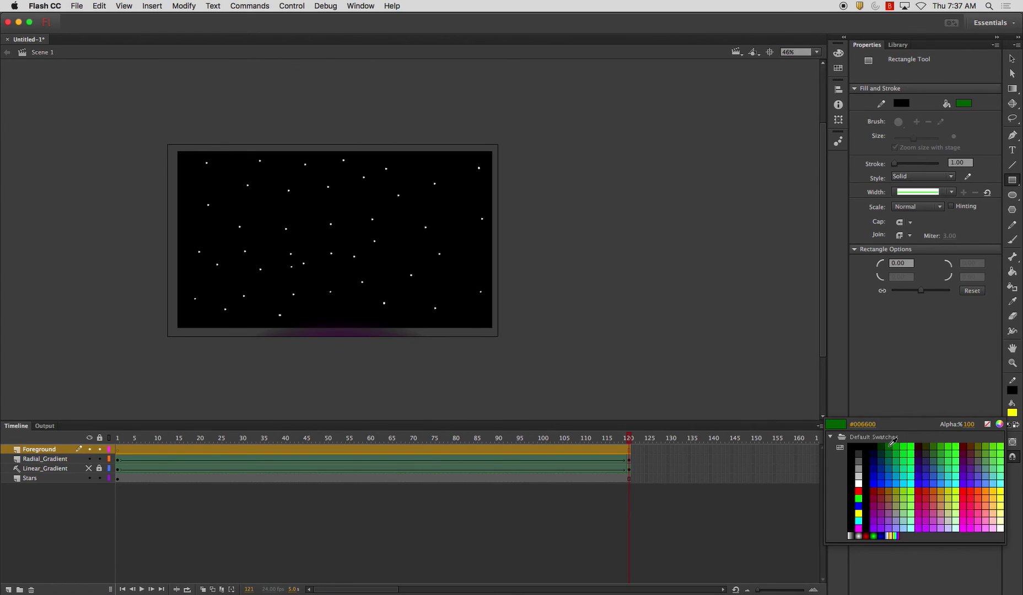
click(892, 442)
click(1013, 411)
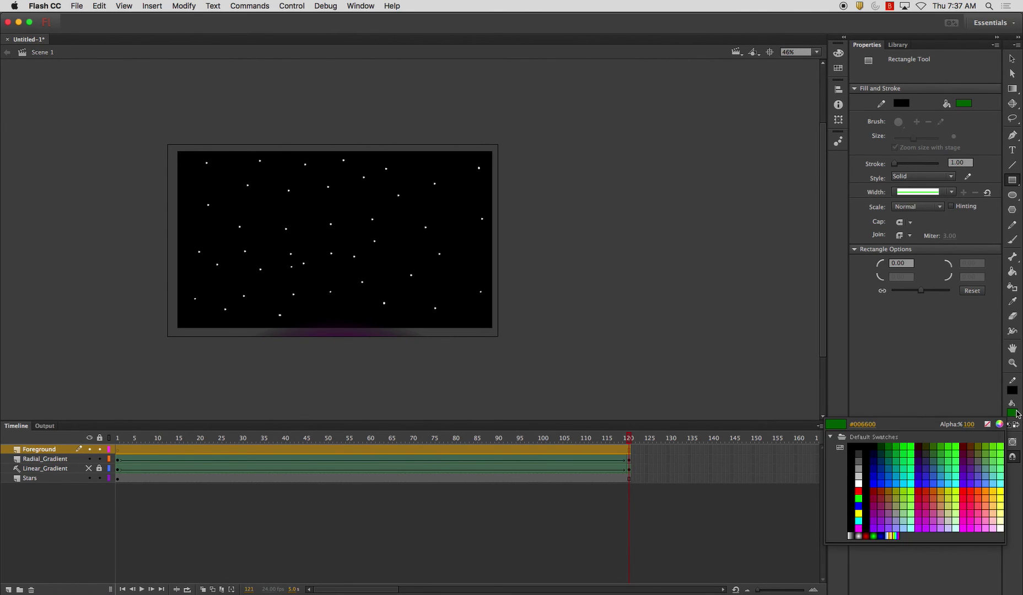
click(894, 538)
click(838, 53)
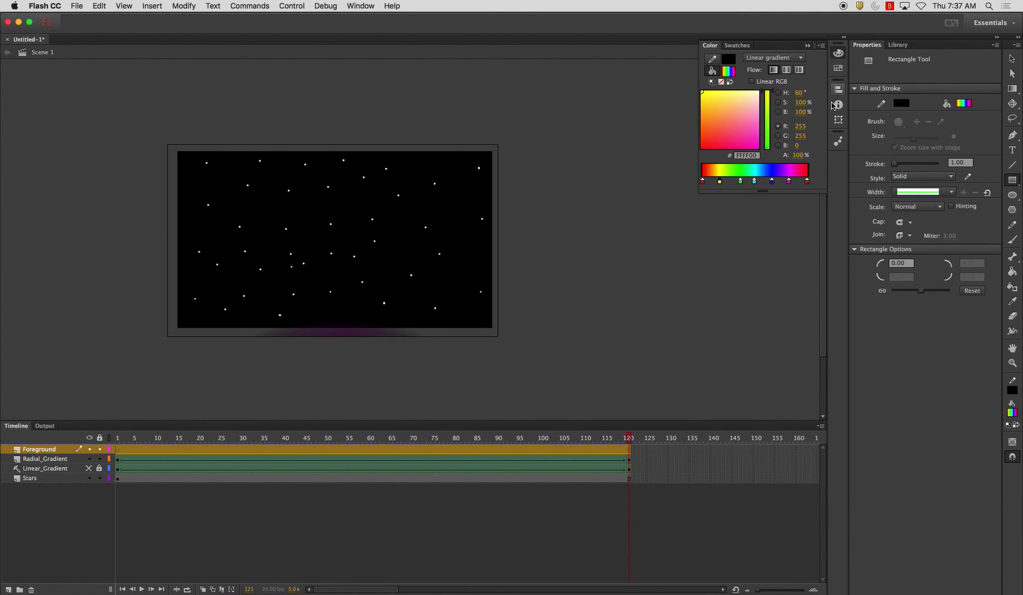
mouse_move(719, 182)
mouse_down()
mouse_move(740, 202)
mouse_move(776, 198)
mouse_move(720, 190)
mouse_up()
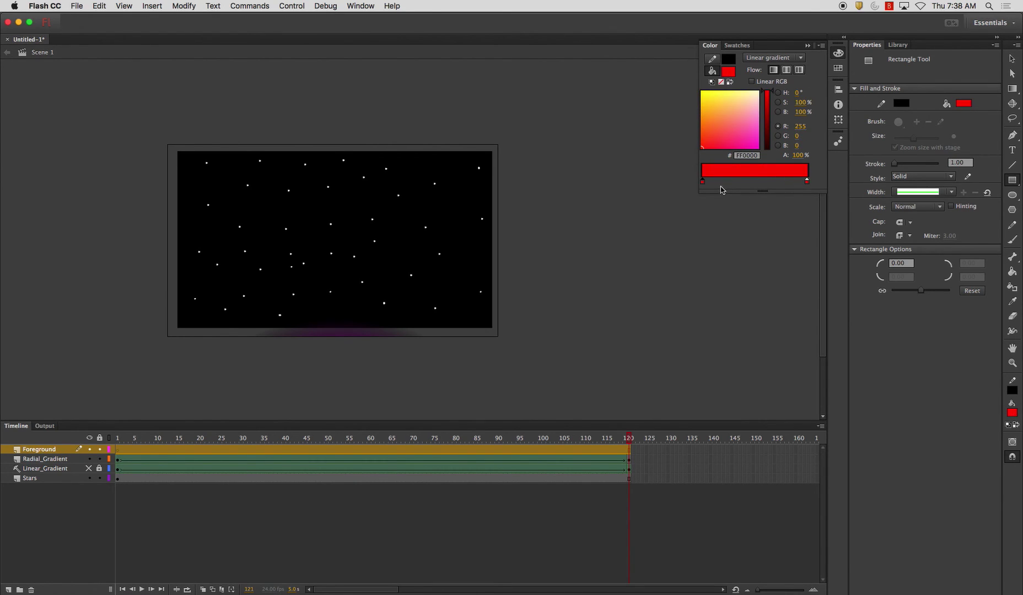
Colour the left gradient stop vivid green and the right stop a darker green.
click(708, 133)
drag(770, 130, 765, 155)
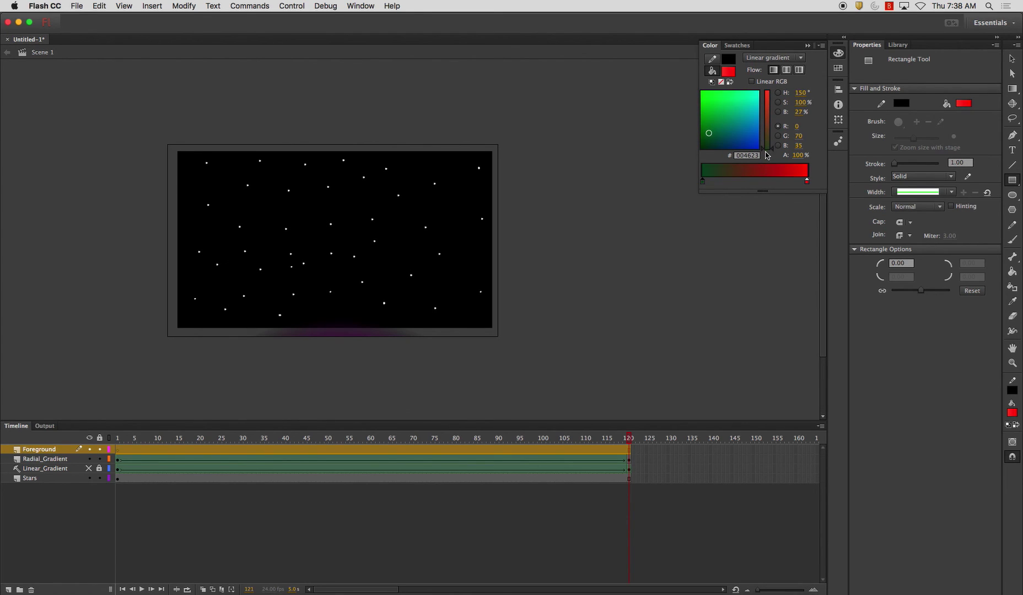
drag(710, 137, 697, 108)
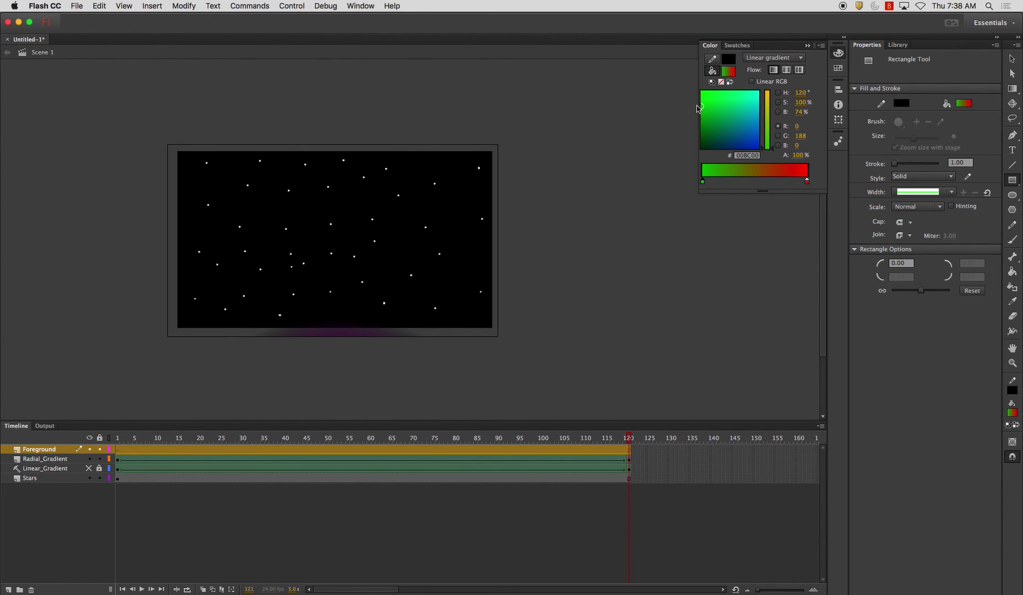
click(807, 182)
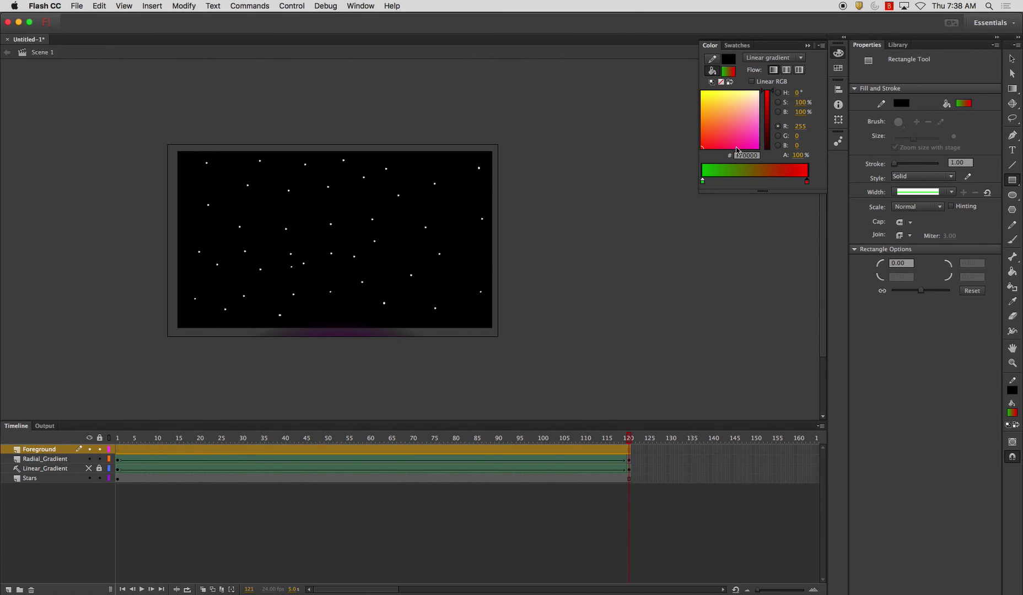
click(711, 100)
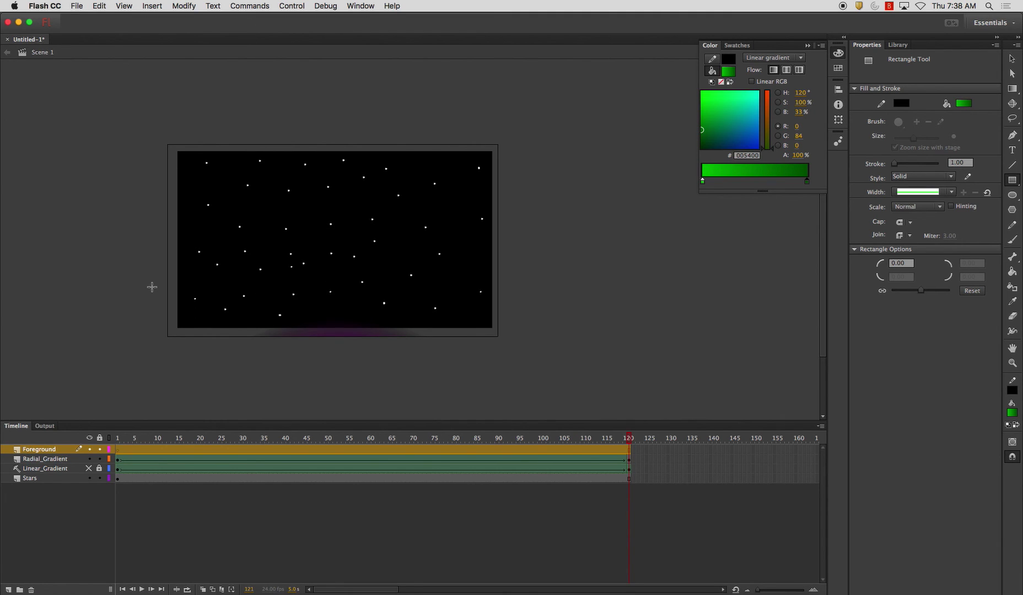
Draw a green gradient rectangle along the stage bottom and rotate its gradient to run vertically.
drag(263, 314, 503, 343)
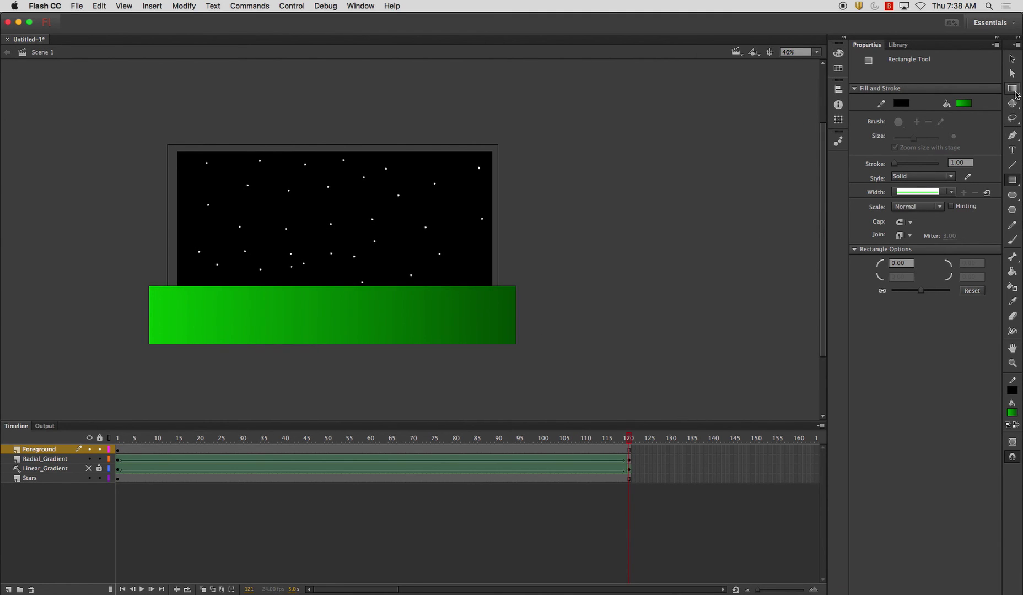
click(1012, 89)
click(463, 293)
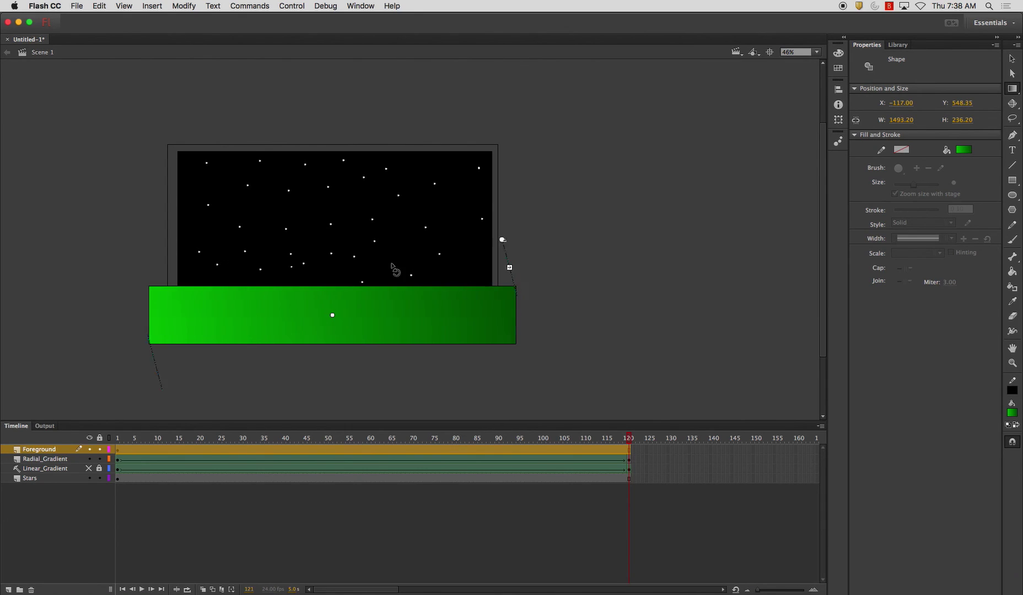
drag(392, 268, 298, 269)
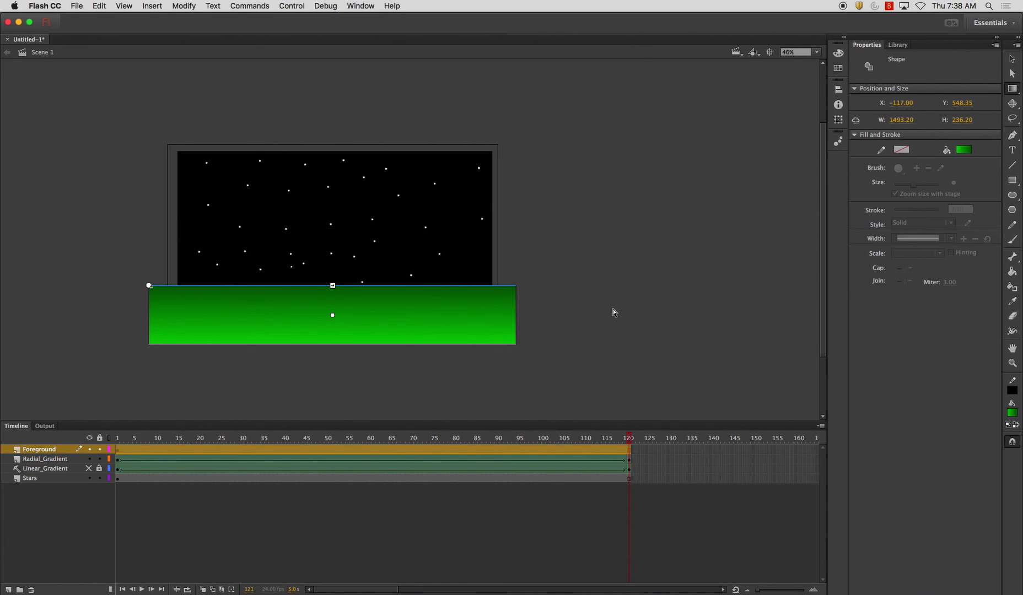
Test the movie to preview the sunrise above the green ground strip.
key(super+Return)
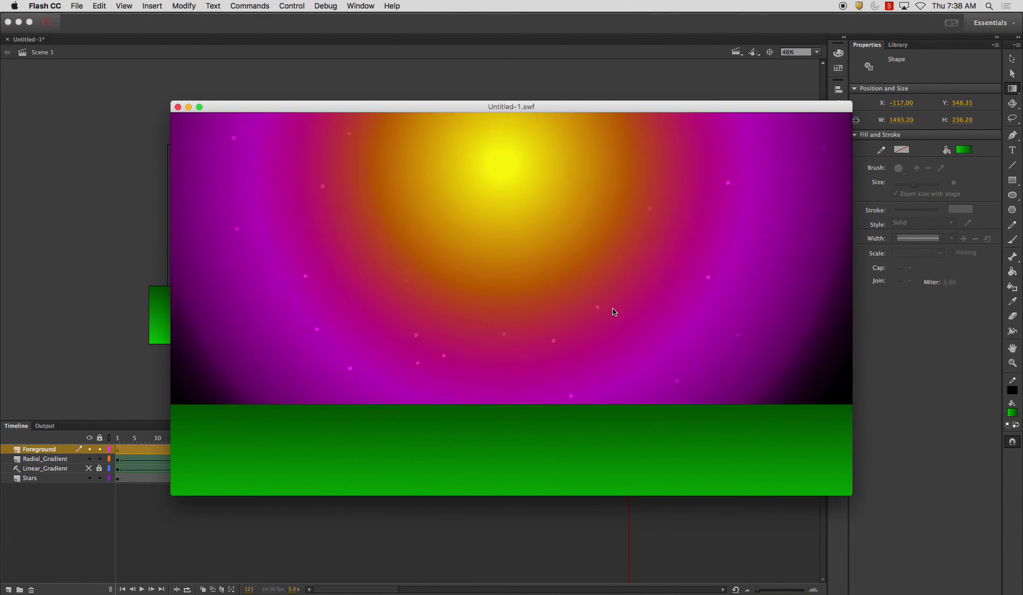